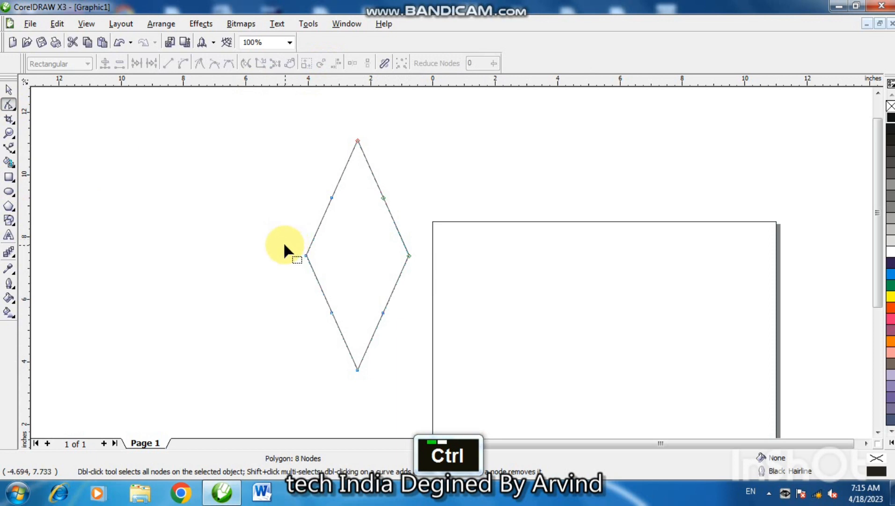
Step: Convert the diamond to curves and delete the midpoint nodes on its four sides
{"action": "key", "text": "ctrl+q"}
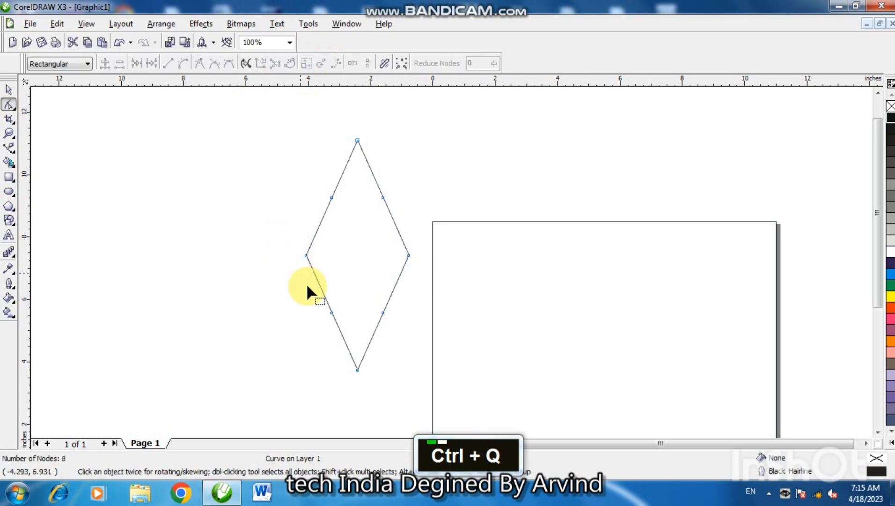
{"action": "double_click", "coordinate": [330, 313]}
{"action": "left_click", "coordinate": [382, 314]}
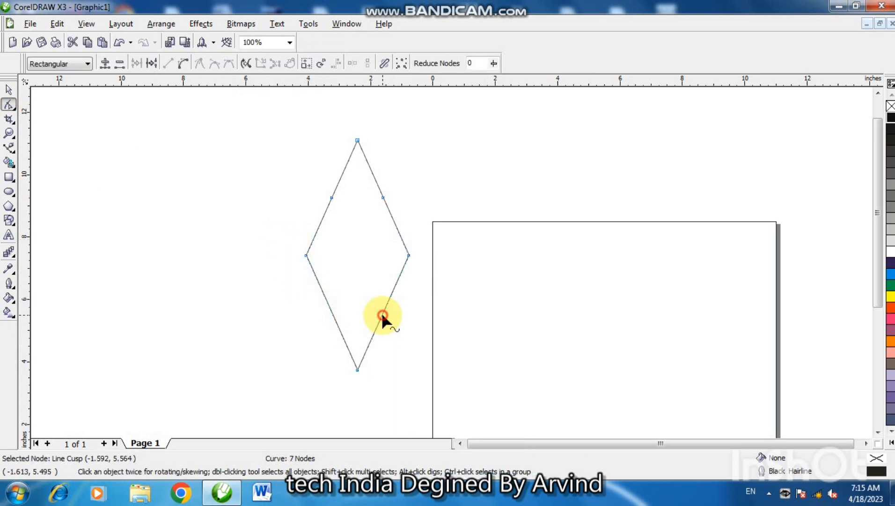
{"action": "double_click", "coordinate": [382, 313]}
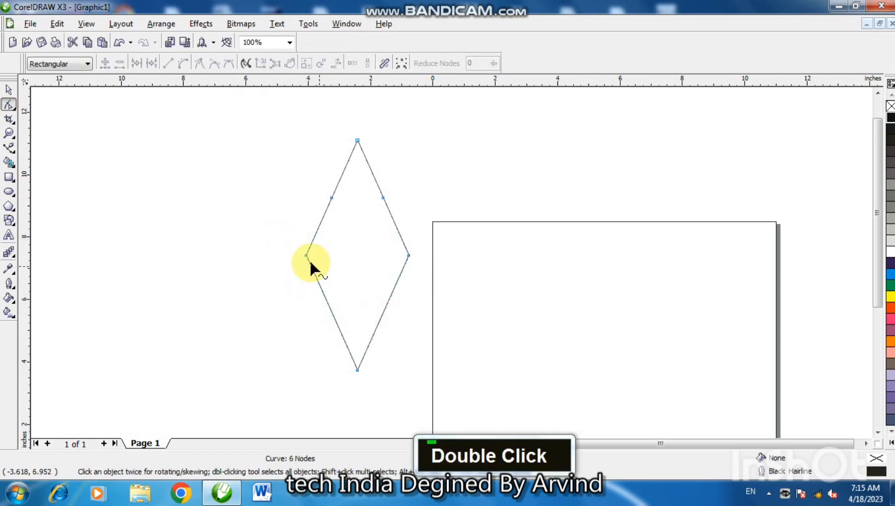
{"action": "double_click", "coordinate": [331, 197]}
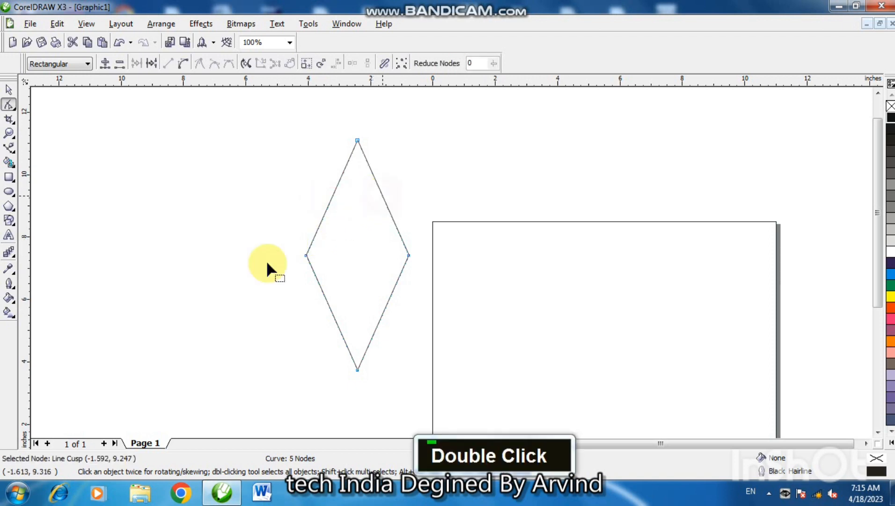
Step: Move the diamond's two side nodes down together to about y 5.4 in, forming a kite with a long upper point
{"action": "left_click_drag", "start_coordinate": [270, 242], "coordinate": [440, 280]}
{"action": "key", "text": "Down"}
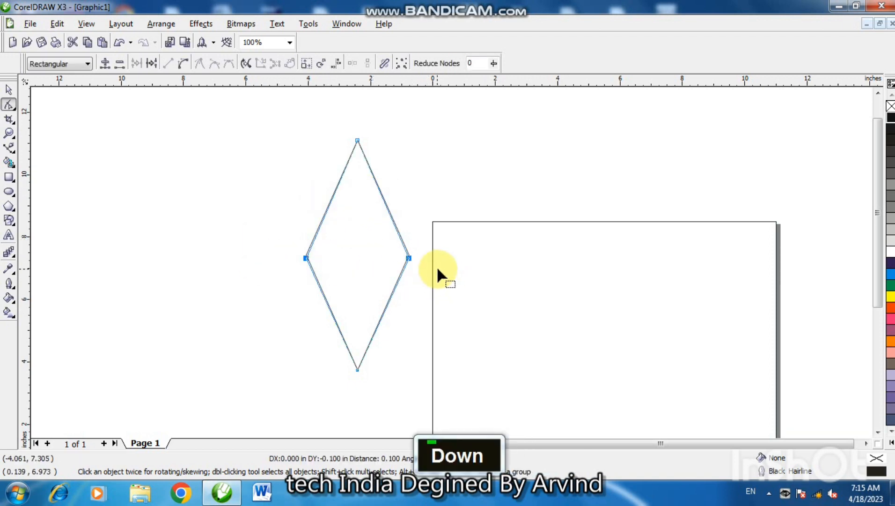
{"action": "key", "text": "Down"}
{"action": "key", "text": "Down"}
{"action": "key", "text": "Down"}
{"action": "key", "text": "Down"}
{"action": "key", "text": "Down"}
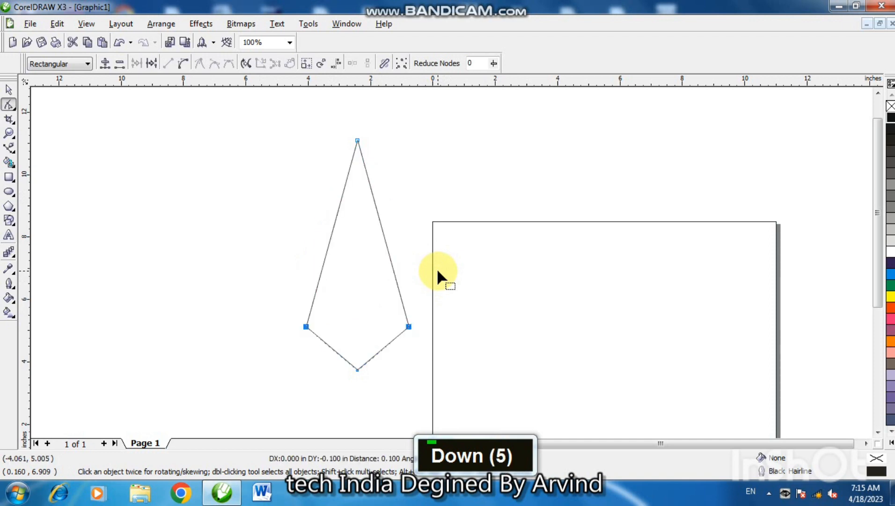
{"action": "key", "text": "Up"}
{"action": "key", "text": "Up"}
{"action": "key", "text": "Up"}
{"action": "key", "text": "Up"}
{"action": "key", "text": "Up"}
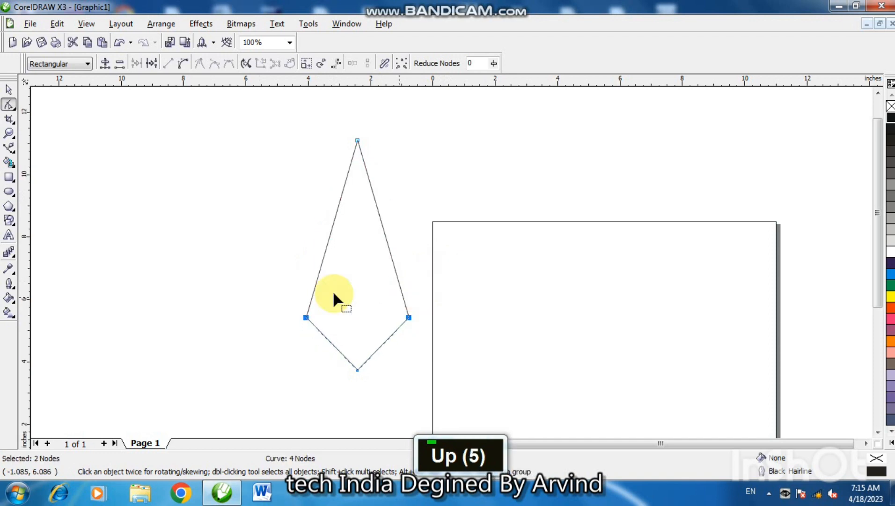
{"action": "left_click", "coordinate": [308, 327]}
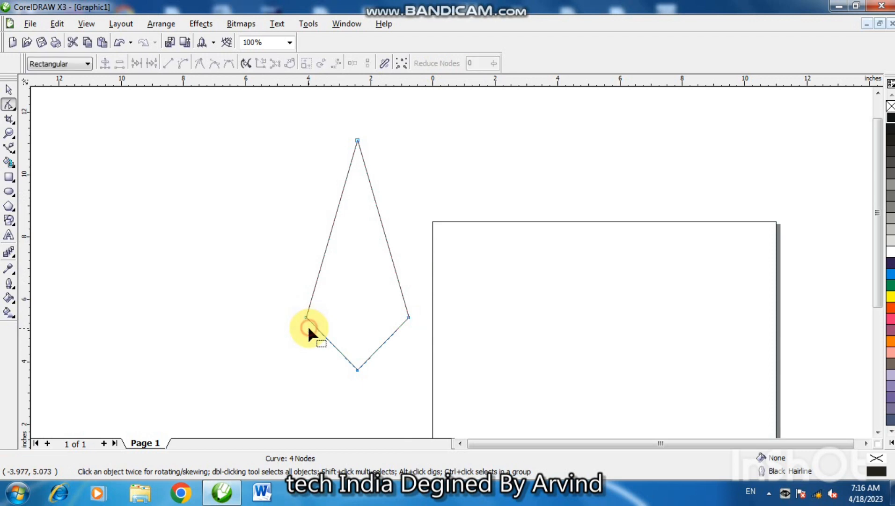
Step: Narrow the kite by moving its left and right side nodes inward by 0.5 in each
{"action": "left_click", "coordinate": [409, 317]}
{"action": "key", "text": "Left"}
{"action": "key", "text": "Left"}
{"action": "key", "text": "Left"}
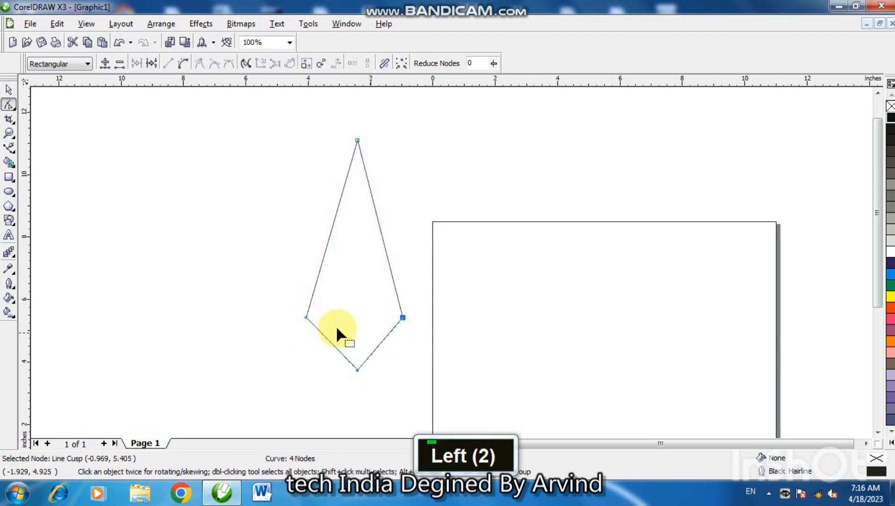
{"action": "key", "text": "Right"}
{"action": "key", "text": "Right"}
{"action": "key", "text": "Right"}
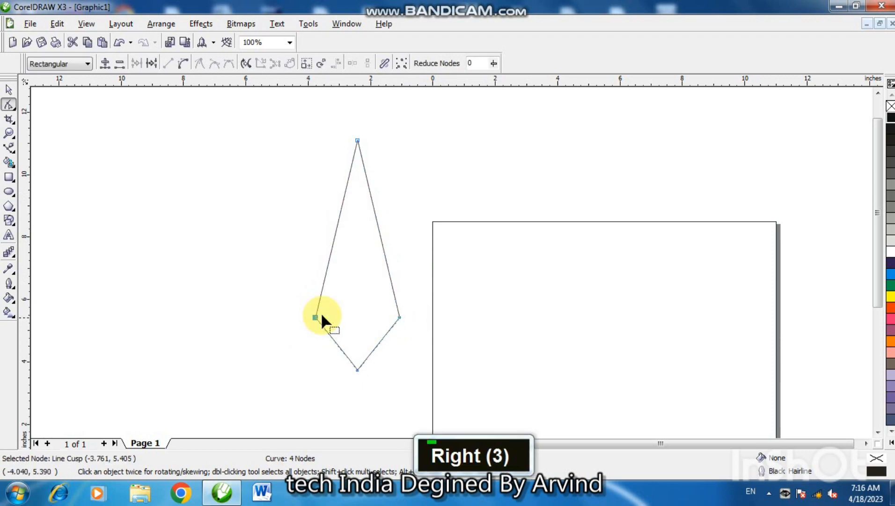
{"action": "left_click", "coordinate": [399, 318]}
{"action": "key", "text": "Left"}
{"action": "key", "text": "Left"}
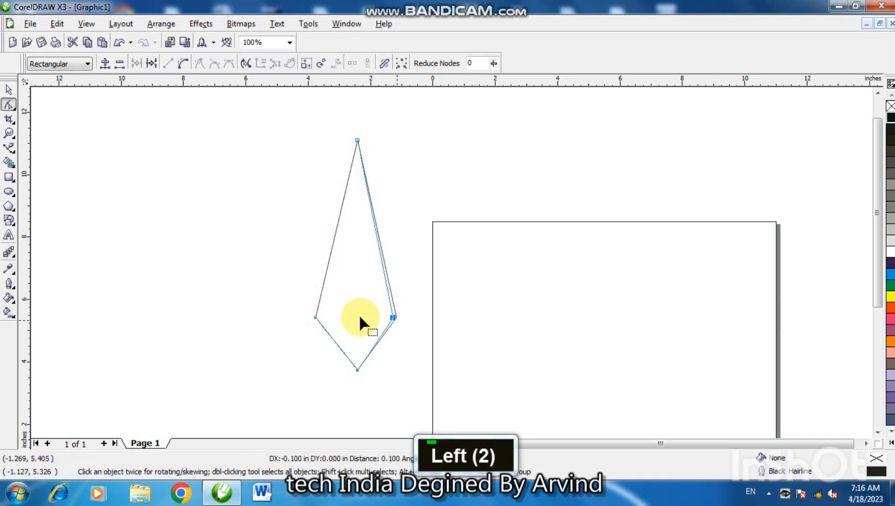
{"action": "left_click", "coordinate": [316, 318]}
{"action": "key", "text": "Right"}
{"action": "key", "text": "Right"}
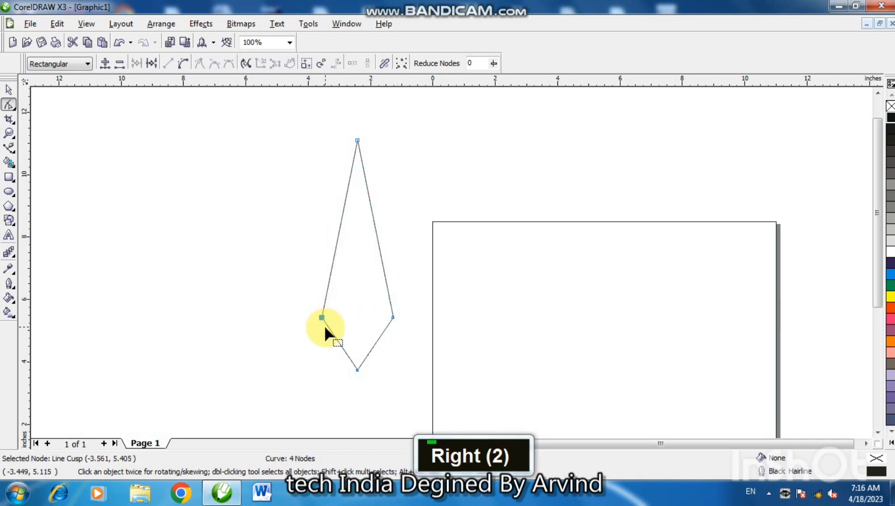
{"action": "left_click", "coordinate": [234, 330]}
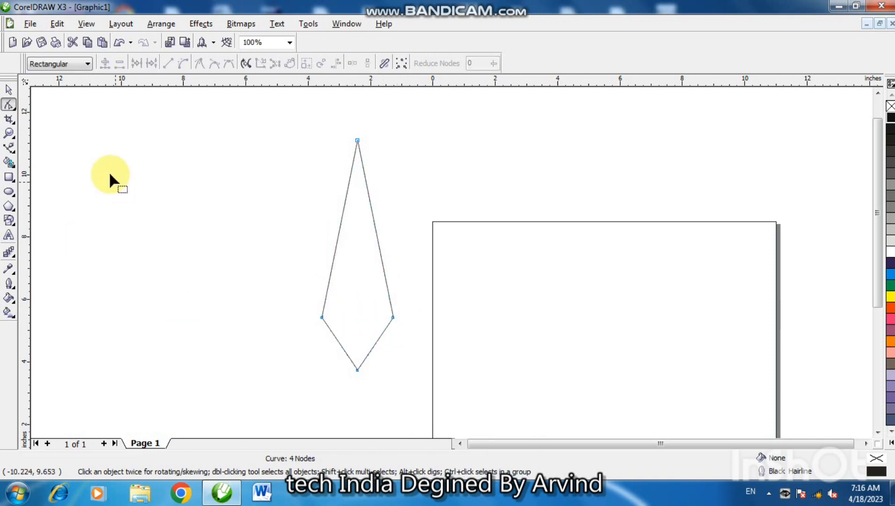
Step: Draw a straight vertical Bezier line about 8.4 in long through the kite's centre, extending past both tips
{"action": "left_click", "coordinate": [8, 148]}
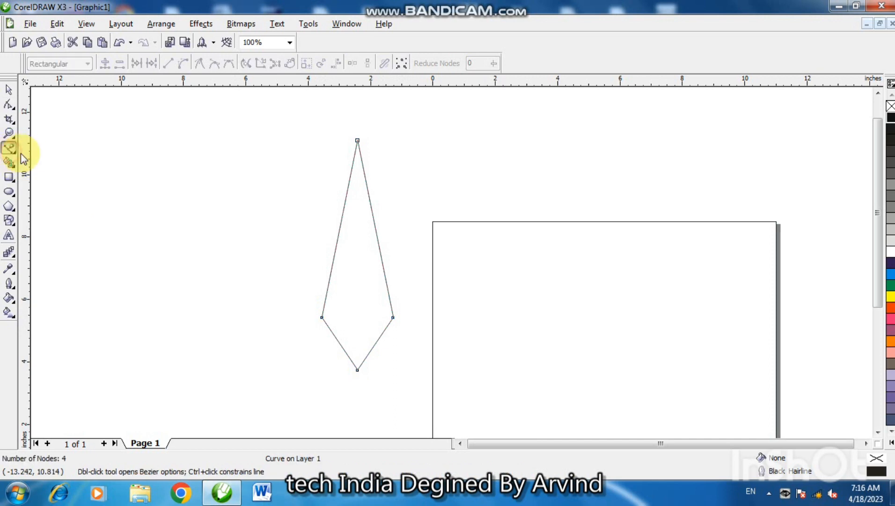
{"action": "left_click", "coordinate": [358, 135]}
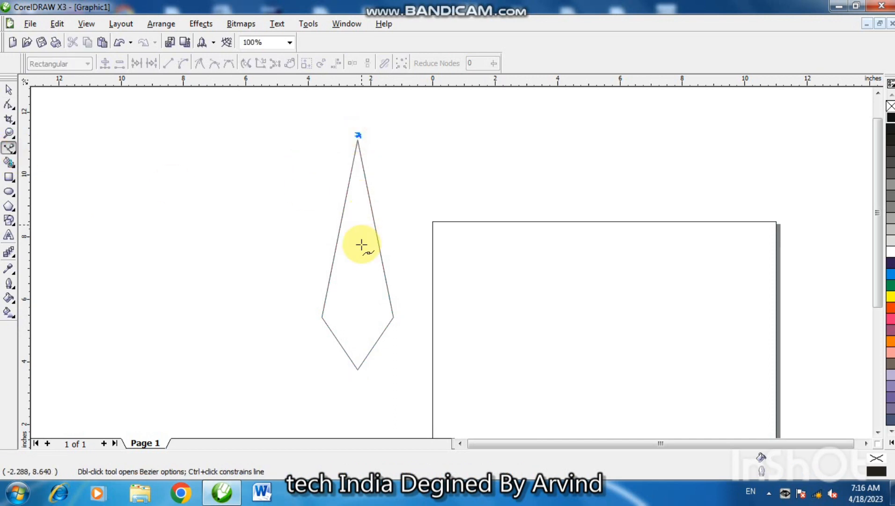
{"action": "left_click", "coordinate": [356, 397], "text": "shift"}
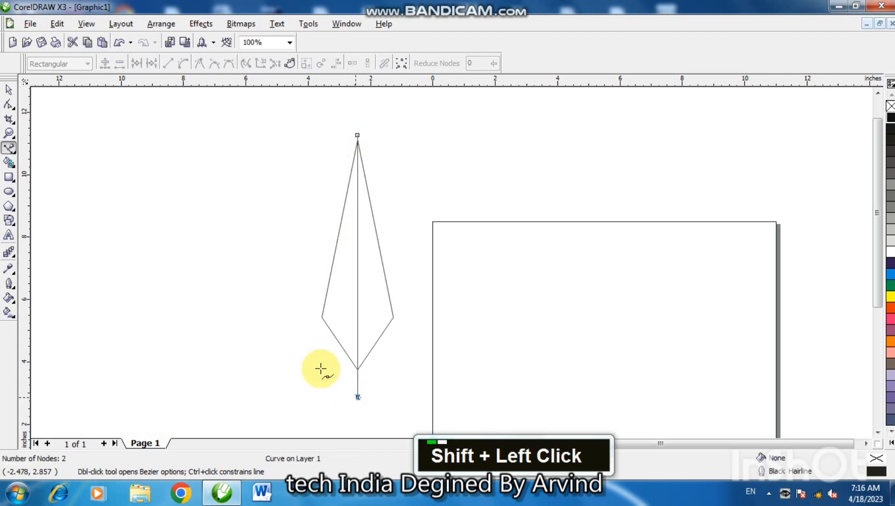
{"action": "left_click", "coordinate": [9, 89]}
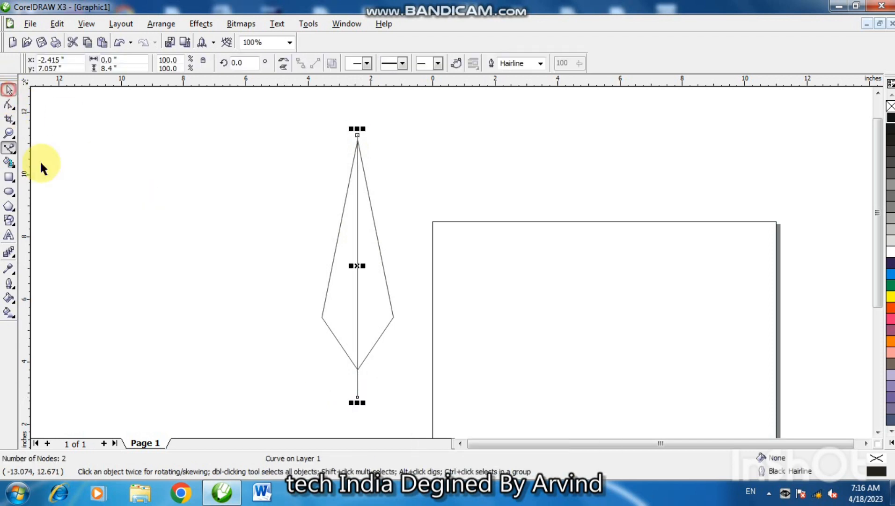
Step: Fill both halves of the kite with black using Smart Fill
{"action": "left_click", "coordinate": [9, 162]}
{"action": "left_click", "coordinate": [349, 288]}
{"action": "left_click", "coordinate": [374, 296]}
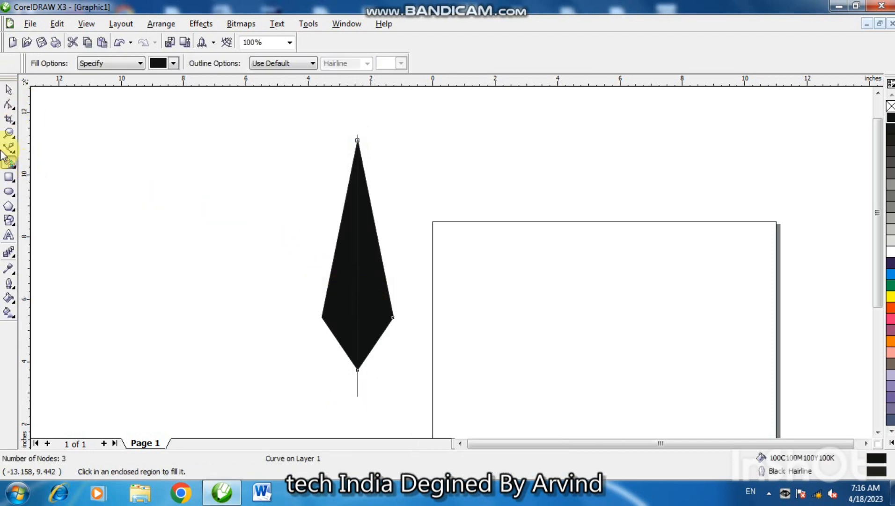
Step: Move the two black halves onto the page together and scale them down to about 1.22 by 3.93 in
{"action": "left_click", "coordinate": [9, 89]}
{"action": "left_click", "coordinate": [358, 256], "text": "shift"}
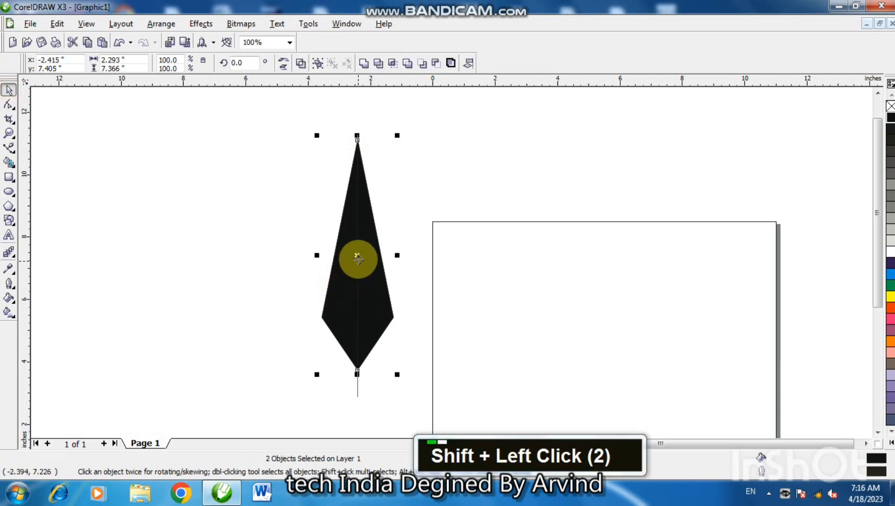
{"action": "left_click_drag", "start_coordinate": [358, 257], "coordinate": [600, 339]}
{"action": "left_click_drag", "start_coordinate": [577, 288], "coordinate": [620, 355]}
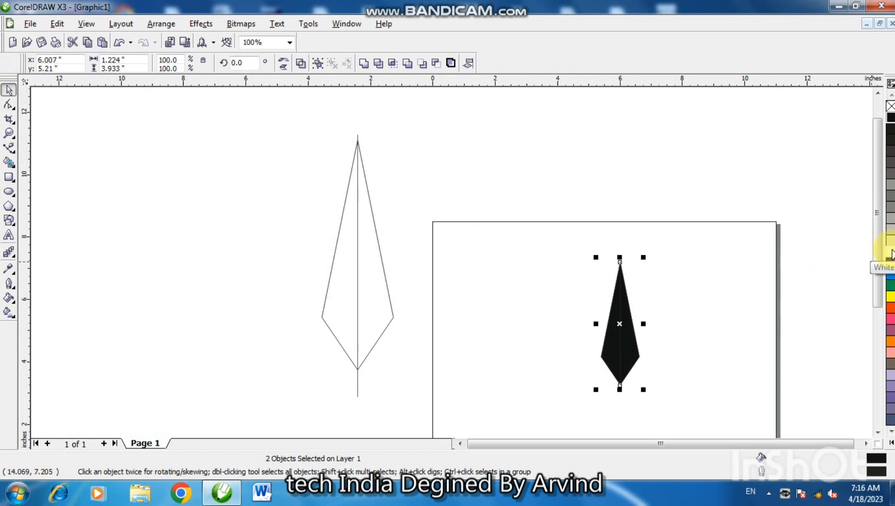
Step: Change the fill of the small kite's right half to white
{"action": "left_click", "coordinate": [644, 349]}
{"action": "left_click", "coordinate": [636, 348]}
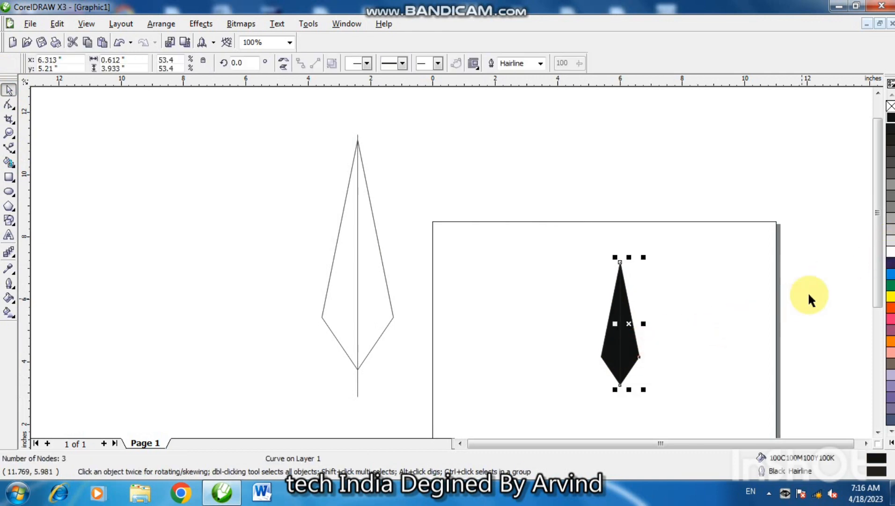
{"action": "left_click", "coordinate": [889, 256]}
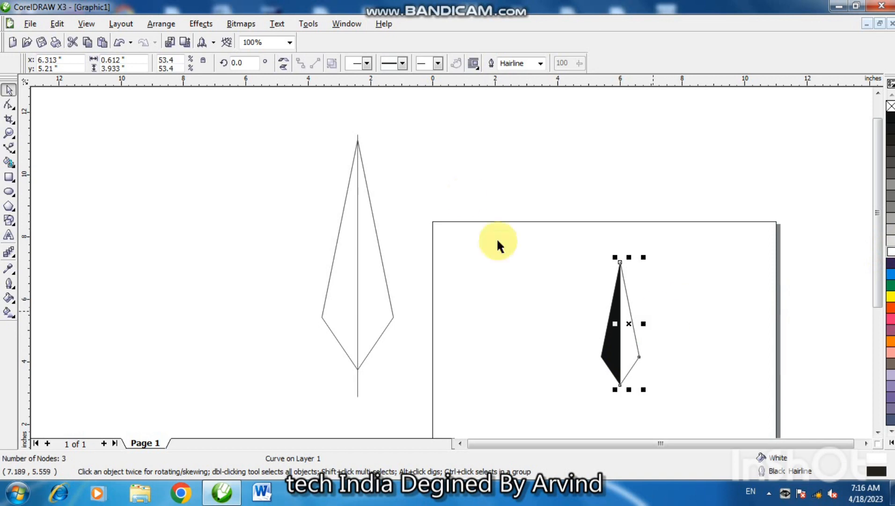
Step: Give the white half a 4.0 pt outline with rounded corners and rounded line caps
{"action": "key", "text": "F12"}
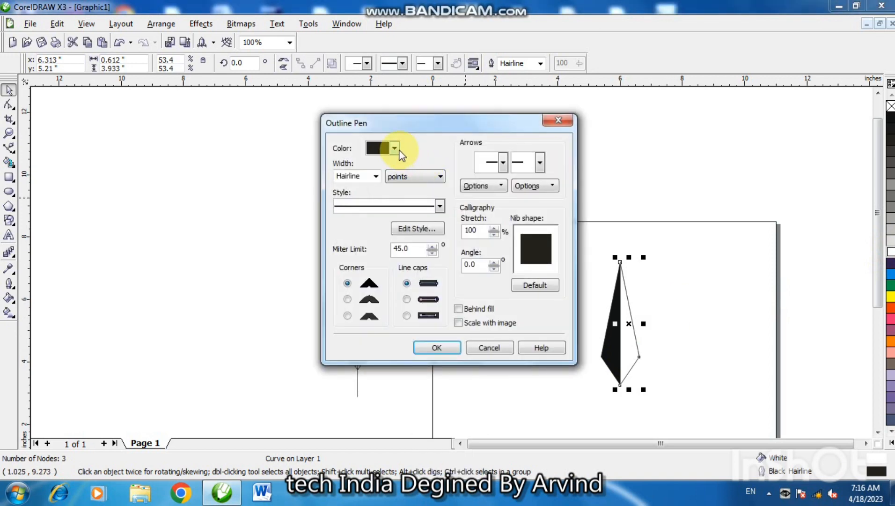
{"action": "left_click", "coordinate": [376, 177]}
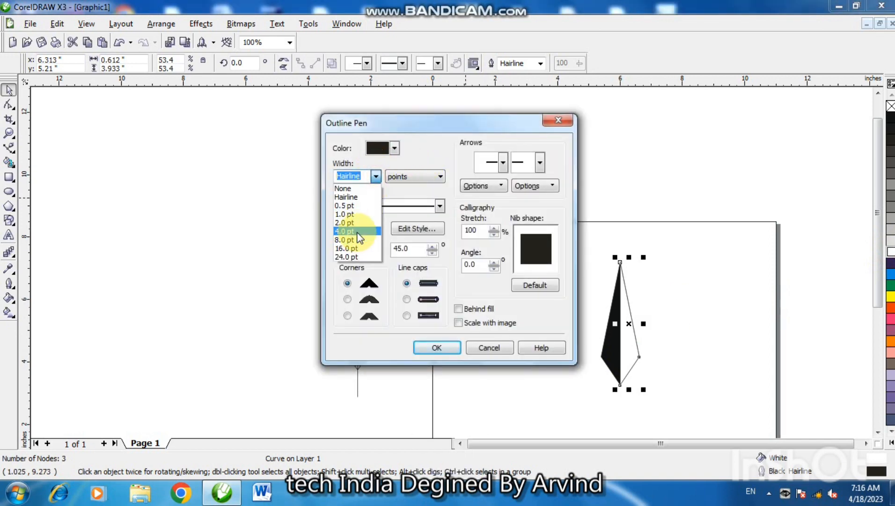
{"action": "left_click", "coordinate": [347, 234]}
{"action": "left_click", "coordinate": [347, 300]}
{"action": "left_click", "coordinate": [406, 299]}
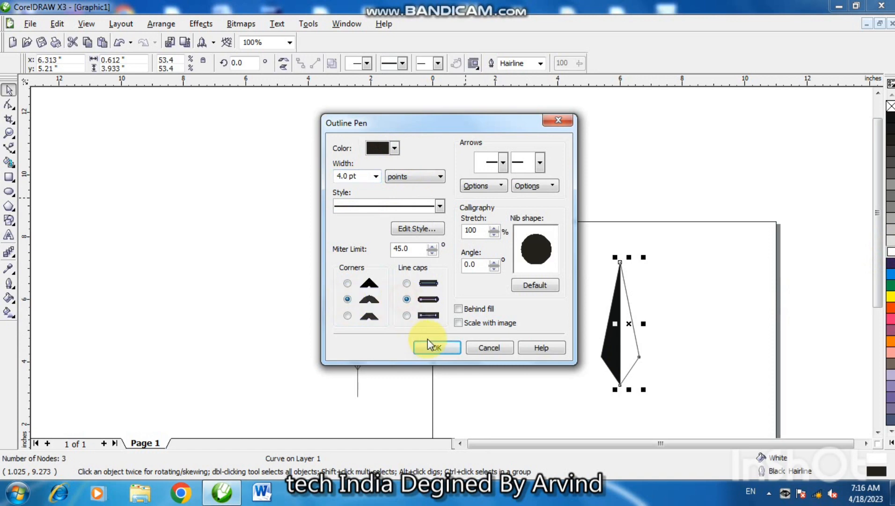
{"action": "left_click", "coordinate": [430, 344]}
{"action": "left_click", "coordinate": [715, 320]}
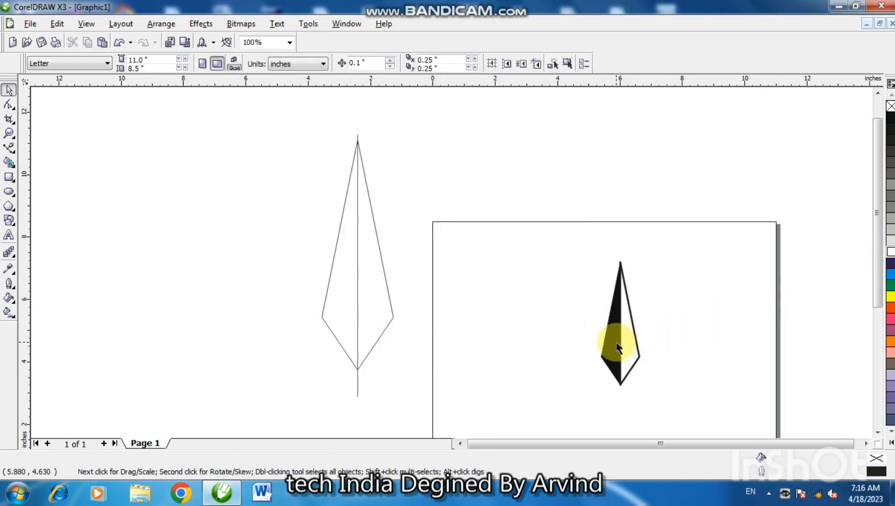
Step: Duplicate the two-tone kite, mirror the copy vertically and move it 4 in down, below the original
{"action": "left_click_drag", "start_coordinate": [571, 252], "coordinate": [690, 410]}
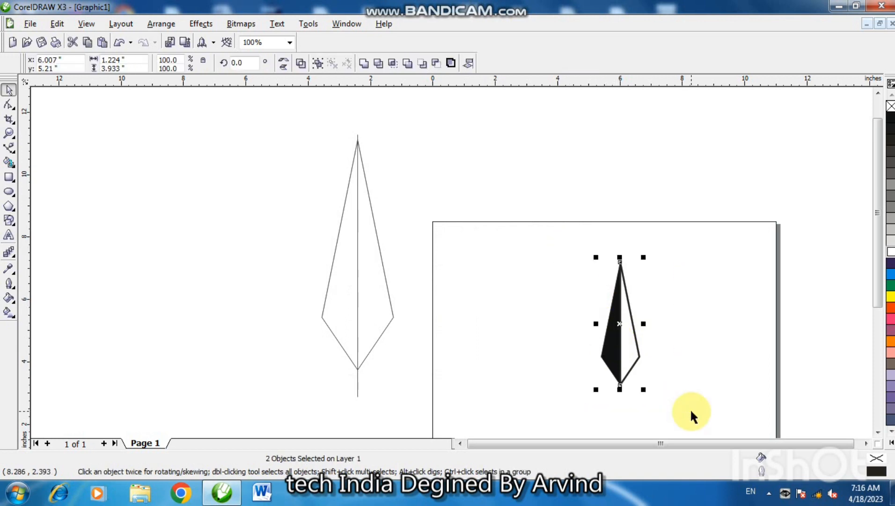
{"action": "left_click", "coordinate": [286, 69]}
{"action": "key", "text": "Down"}
{"action": "key", "text": "Down"}
{"action": "key", "text": "Down"}
{"action": "key", "text": "Down"}
{"action": "key", "text": "Down"}
{"action": "key", "text": "Down"}
{"action": "key", "text": "Down"}
{"action": "key", "text": "Down"}
{"action": "key", "text": "Down"}
{"action": "key", "text": "Down"}
{"action": "key", "text": "Down"}
{"action": "key", "text": "Down"}
{"action": "key", "text": "Down"}
{"action": "key", "text": "Down"}
{"action": "key", "text": "Down"}
{"action": "key", "text": "Down"}
{"action": "key", "text": "Down"}
{"action": "key", "text": "Down"}
{"action": "key", "text": "Down"}
{"action": "key", "text": "Down"}
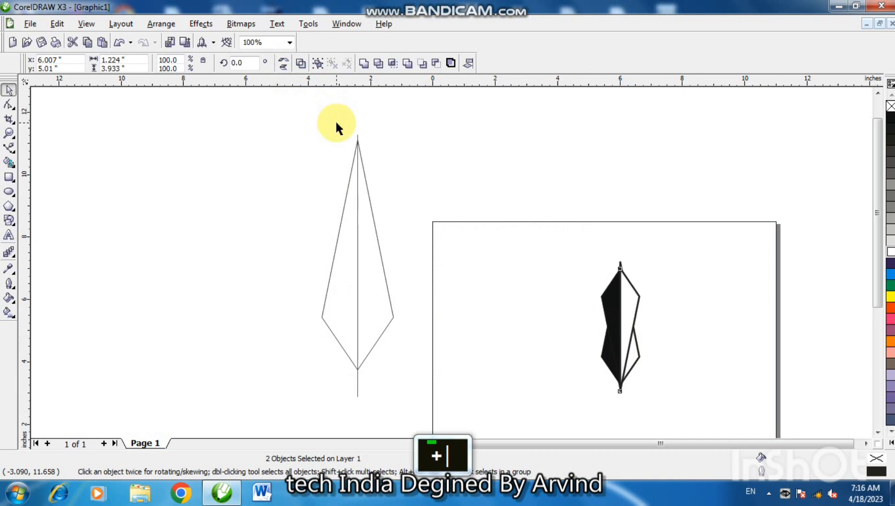
{"action": "key", "text": "Down"}
{"action": "key", "text": "Down"}
{"action": "key", "text": "Down"}
{"action": "key", "text": "Down"}
{"action": "key", "text": "Down"}
{"action": "key", "text": "Down"}
{"action": "key", "text": "Down"}
{"action": "key", "text": "Down"}
{"action": "key", "text": "Down"}
{"action": "key", "text": "Down"}
{"action": "key", "text": "Down"}
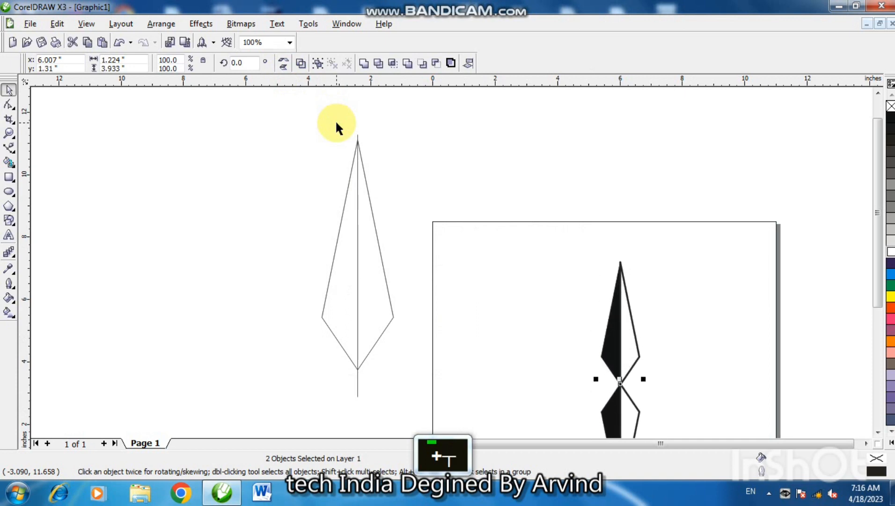
{"action": "left_click", "coordinate": [690, 276]}
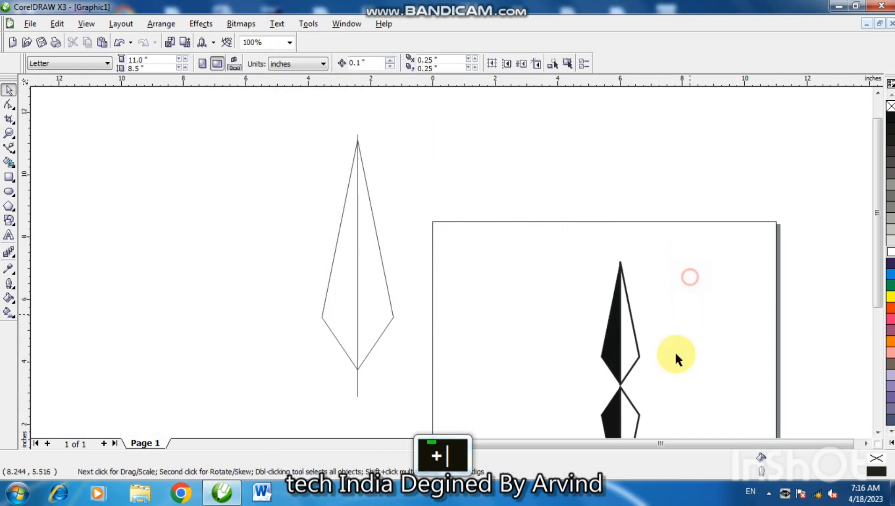
Step: Move both halves of the lower kite 0.2 in further down to widen the gap between the kites
{"action": "left_click", "coordinate": [622, 410]}
{"action": "left_click", "coordinate": [608, 415], "text": "shift"}
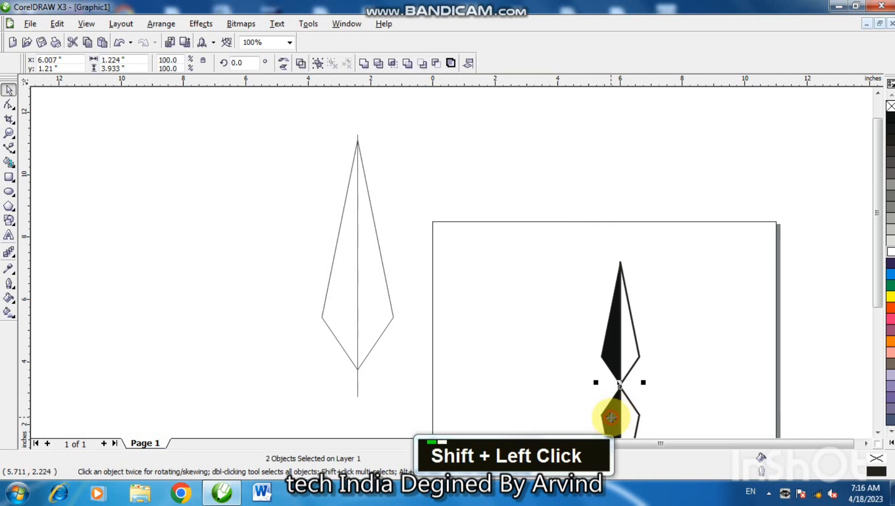
{"action": "key", "text": "Down"}
{"action": "key", "text": "Down"}
{"action": "left_click", "coordinate": [665, 405]}
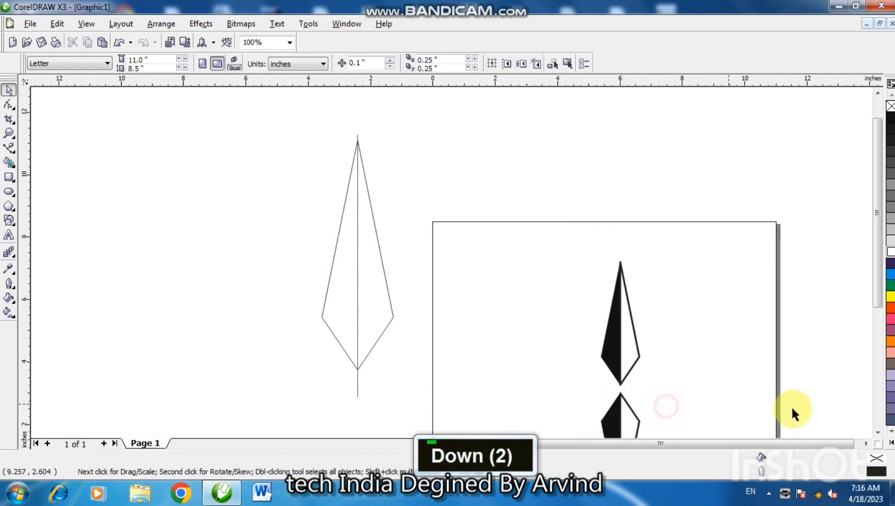
Step: Draw a closed four-point chevron about 2.6 by 5.4 in beside the kites, with its vertex at the gap between them
{"action": "double_click", "coordinate": [880, 432]}
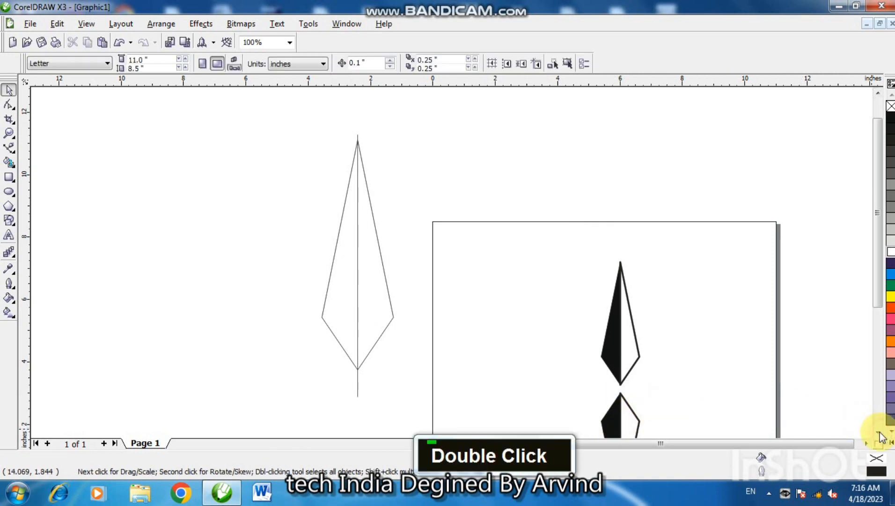
{"action": "left_click", "coordinate": [879, 432]}
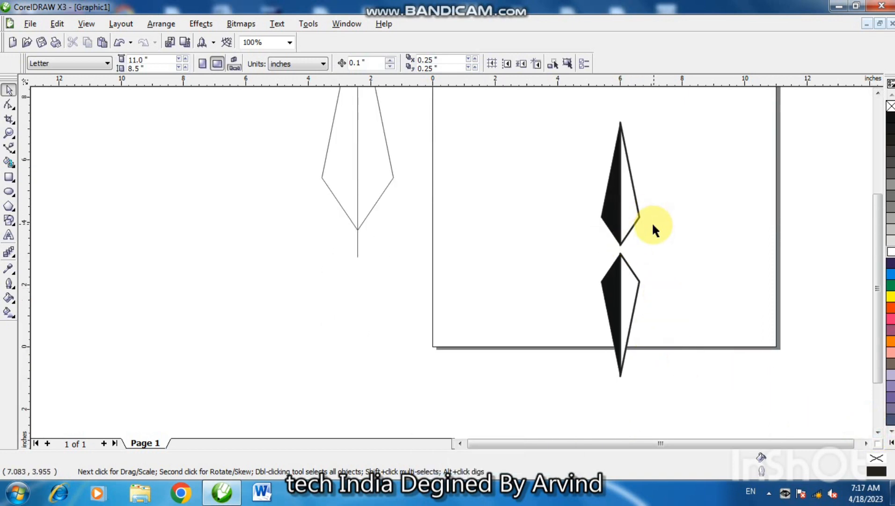
{"action": "left_click", "coordinate": [8, 148]}
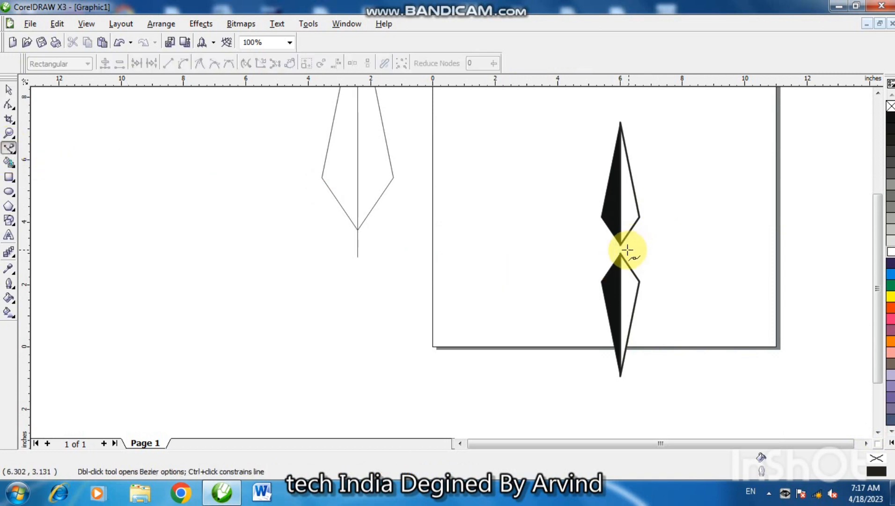
{"action": "left_click", "coordinate": [628, 250]}
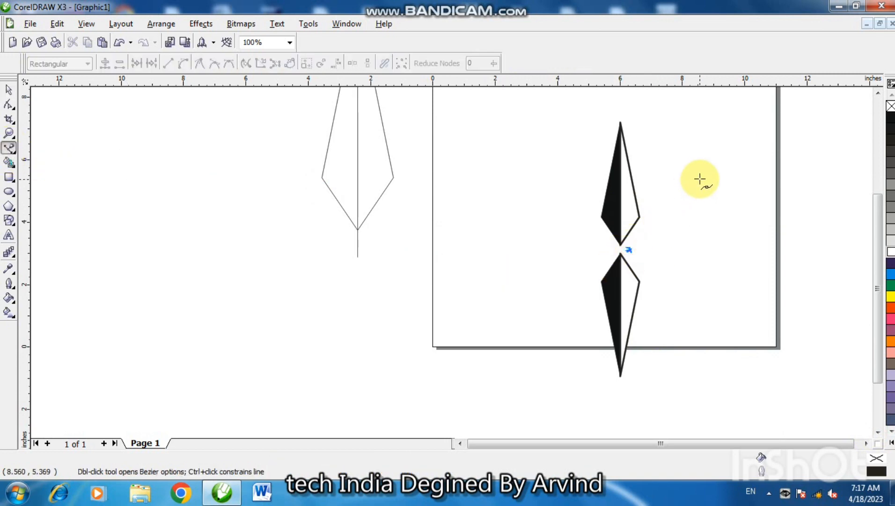
{"action": "left_click", "coordinate": [703, 161]}
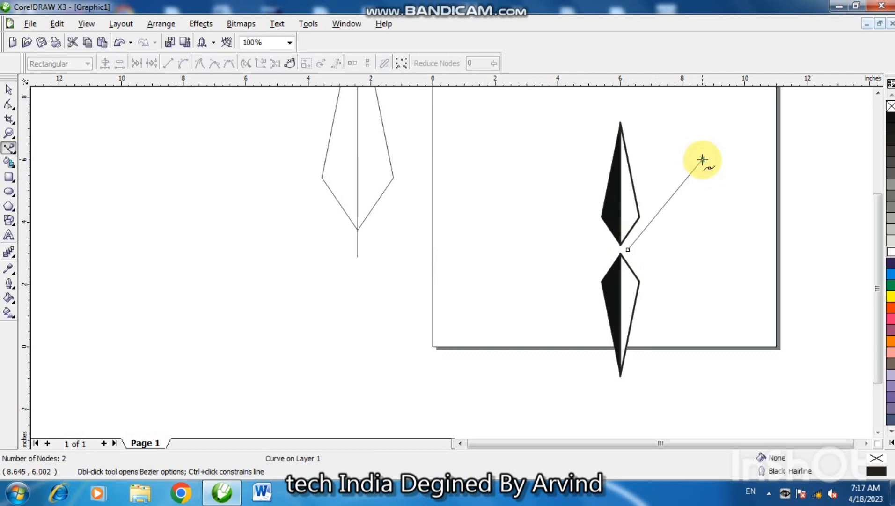
{"action": "left_click", "coordinate": [668, 251]}
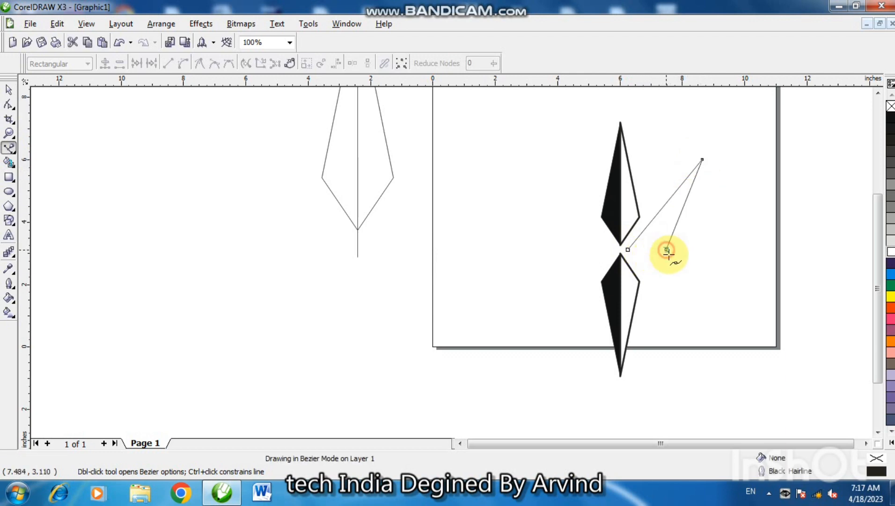
{"action": "left_click", "coordinate": [711, 328]}
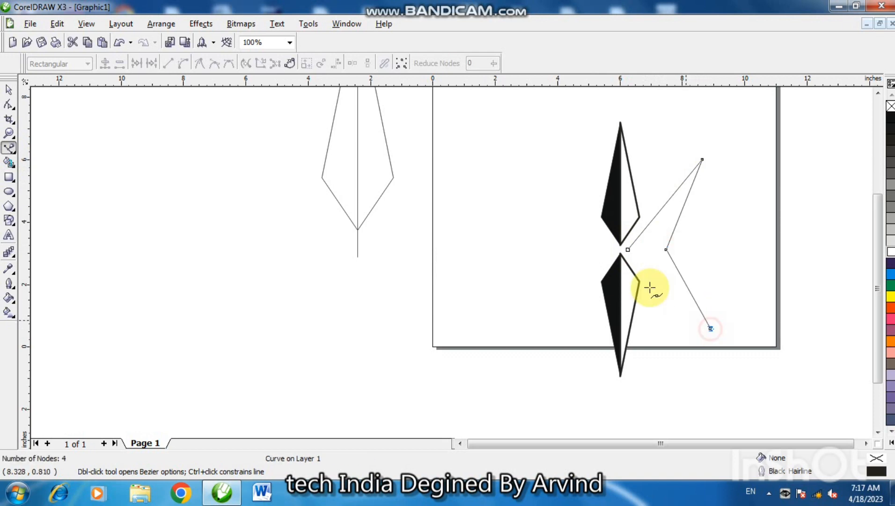
{"action": "left_click", "coordinate": [628, 251]}
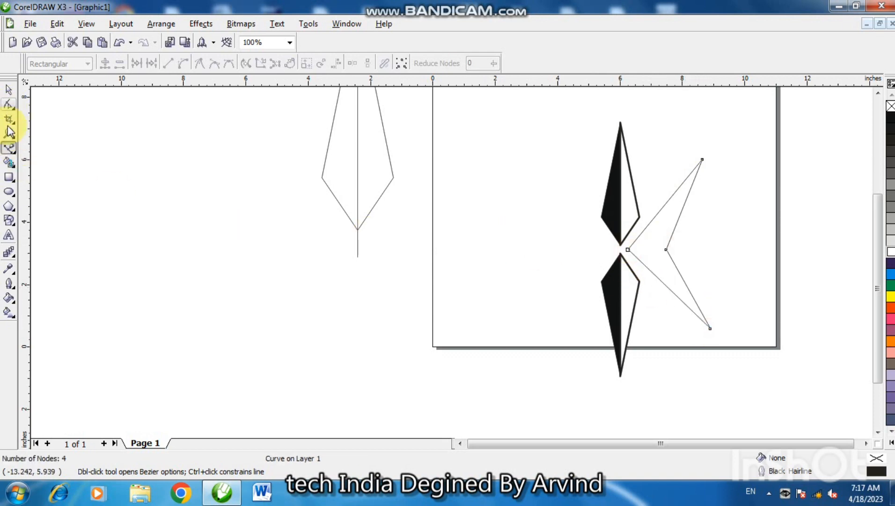
Step: Add a vertical guideline at about 8.65 in and move the chevron's upper tip to about (8.33, 6.26) and lower tip to about (8.46, 0.09)
{"action": "left_click", "coordinate": [8, 89]}
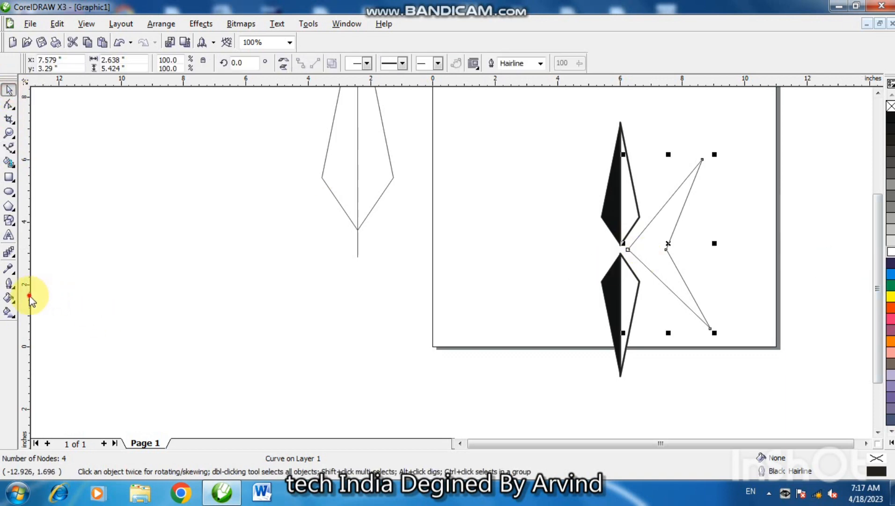
{"action": "left_click_drag", "start_coordinate": [29, 296], "coordinate": [702, 283]}
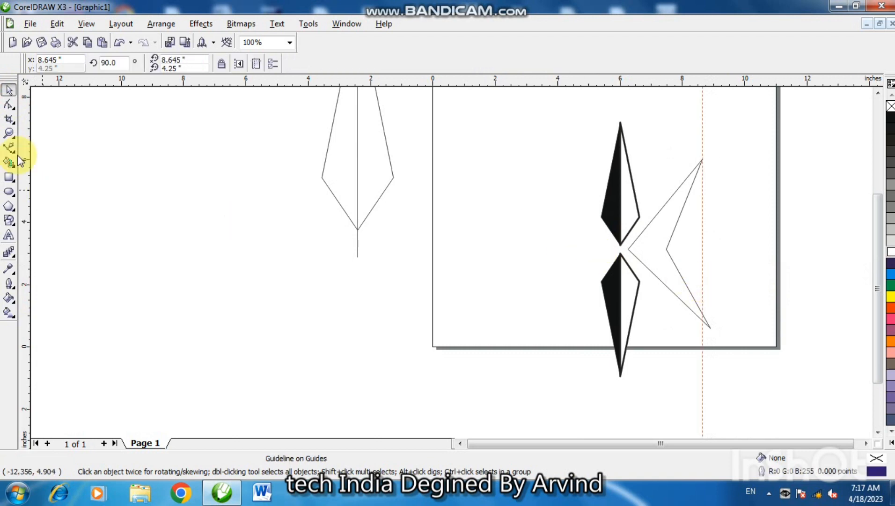
{"action": "left_click", "coordinate": [9, 106]}
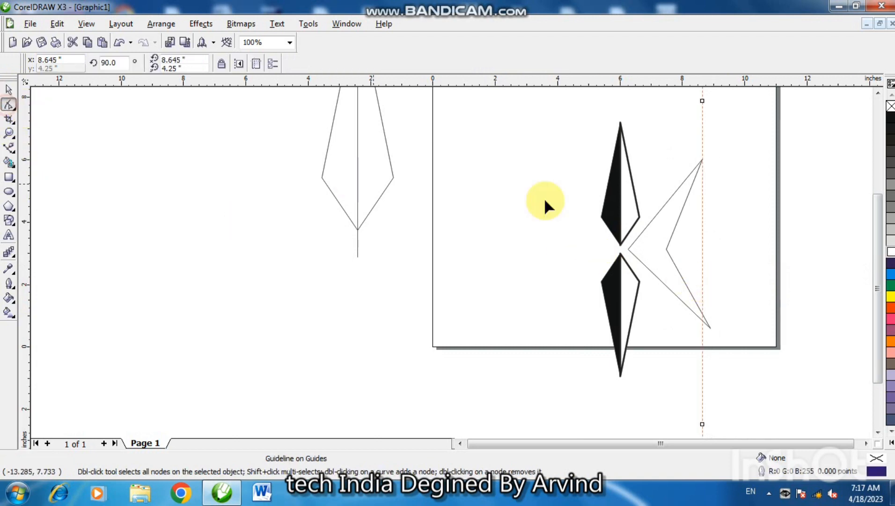
{"action": "left_click", "coordinate": [702, 162]}
{"action": "left_click_drag", "start_coordinate": [702, 161], "coordinate": [693, 152]}
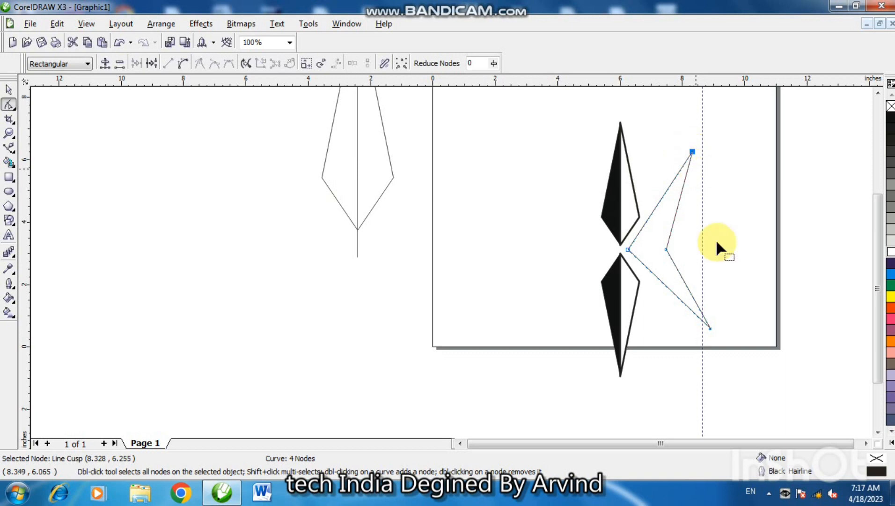
{"action": "left_click_drag", "start_coordinate": [710, 328], "coordinate": [701, 336]}
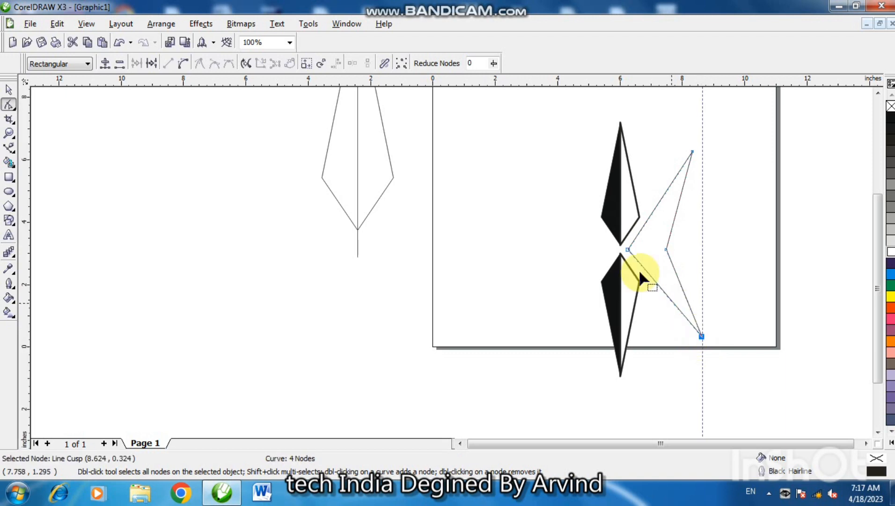
{"action": "left_click", "coordinate": [628, 250]}
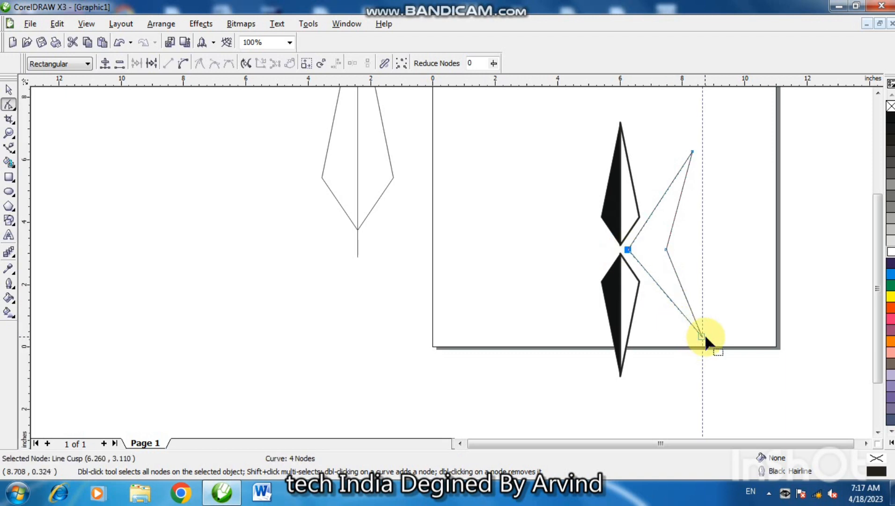
{"action": "left_click_drag", "start_coordinate": [701, 336], "coordinate": [695, 347]}
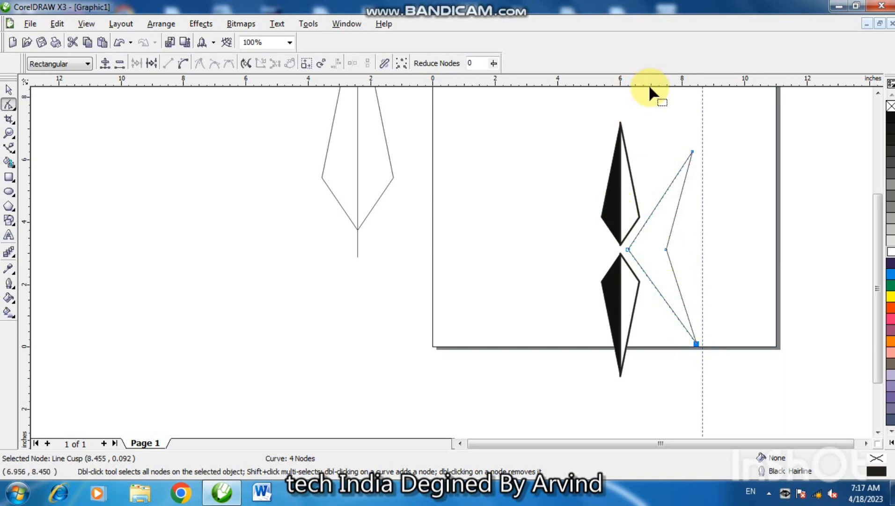
Step: Add a horizontal guideline at about 3.13 in and align the chevron's inner notch node with it
{"action": "left_click_drag", "start_coordinate": [651, 88], "coordinate": [663, 248]}
{"action": "left_click", "coordinate": [667, 250]}
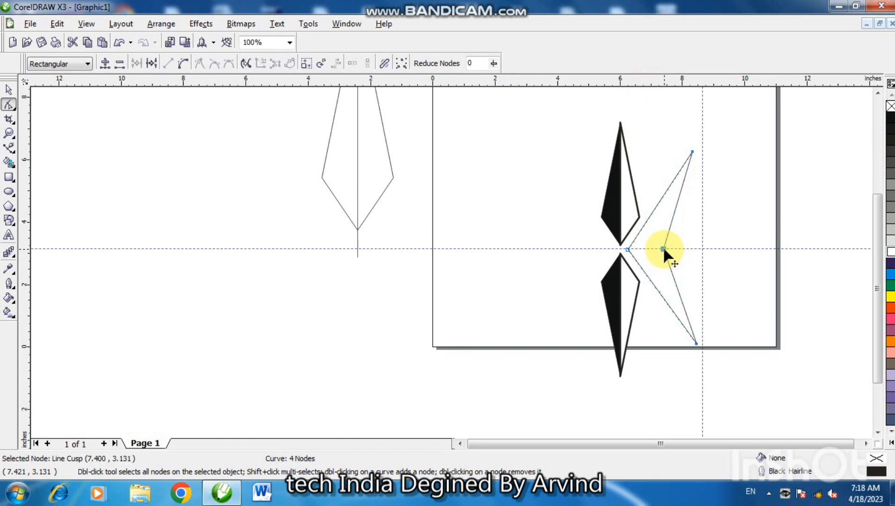
{"action": "left_click", "coordinate": [695, 237]}
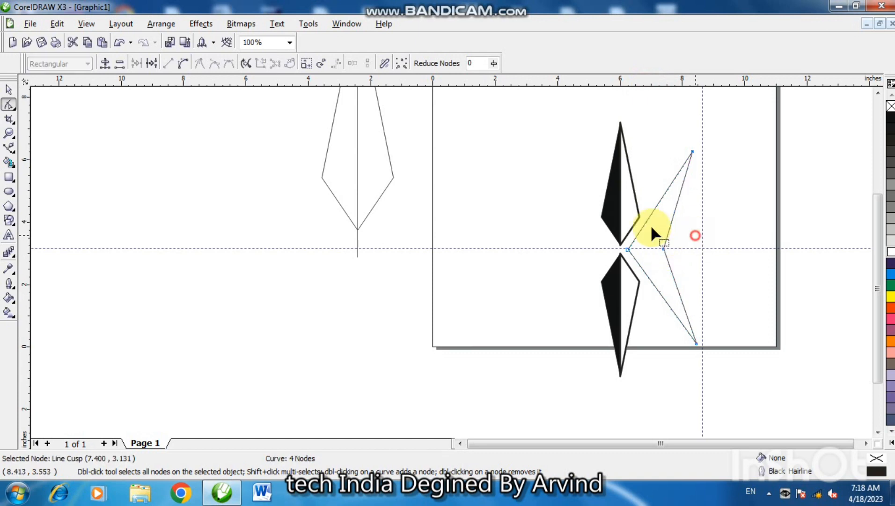
Step: Delete the horizontal guideline running through the gap between the kites
{"action": "left_click", "coordinate": [6, 91]}
{"action": "left_click", "coordinate": [149, 213]}
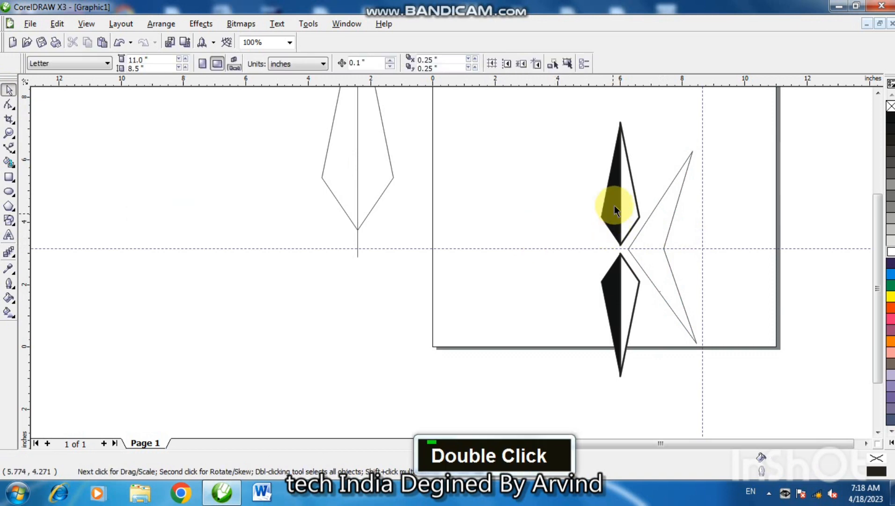
{"action": "left_click", "coordinate": [595, 249]}
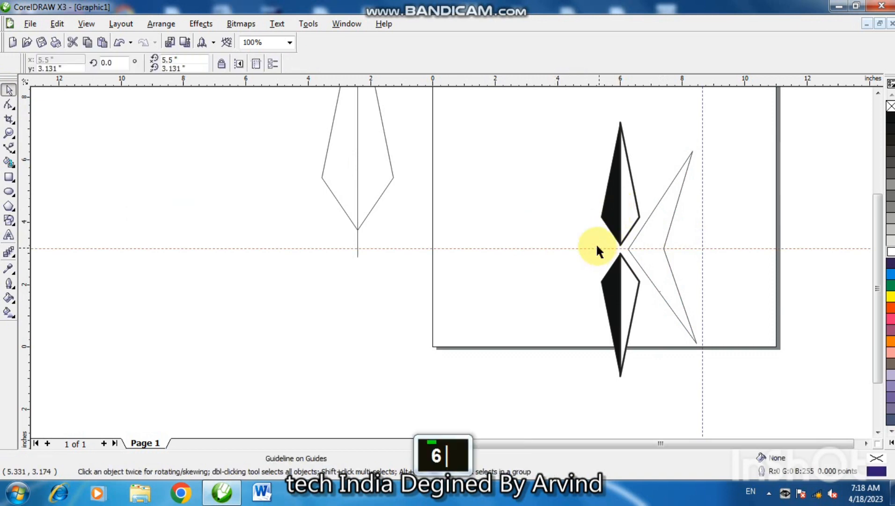
{"action": "key", "text": "Delete"}
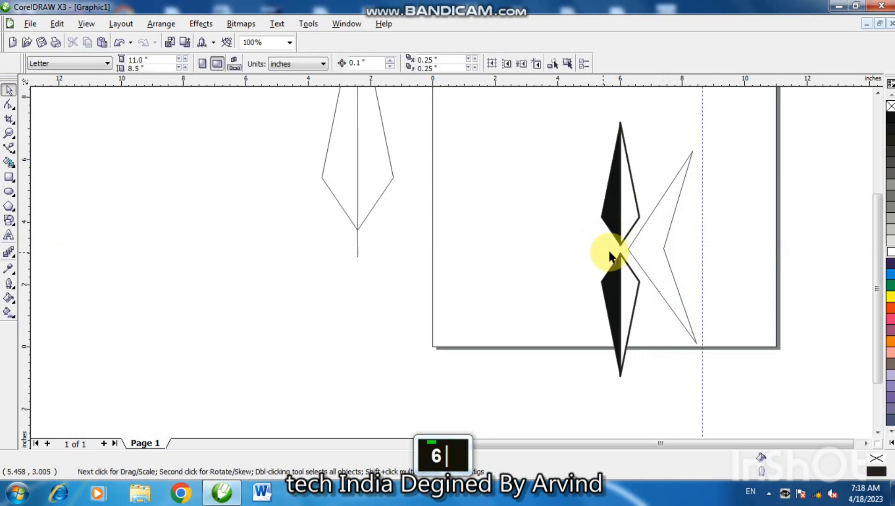
Step: Give the chevron a black fill and a black outline
{"action": "double_click", "coordinate": [664, 249]}
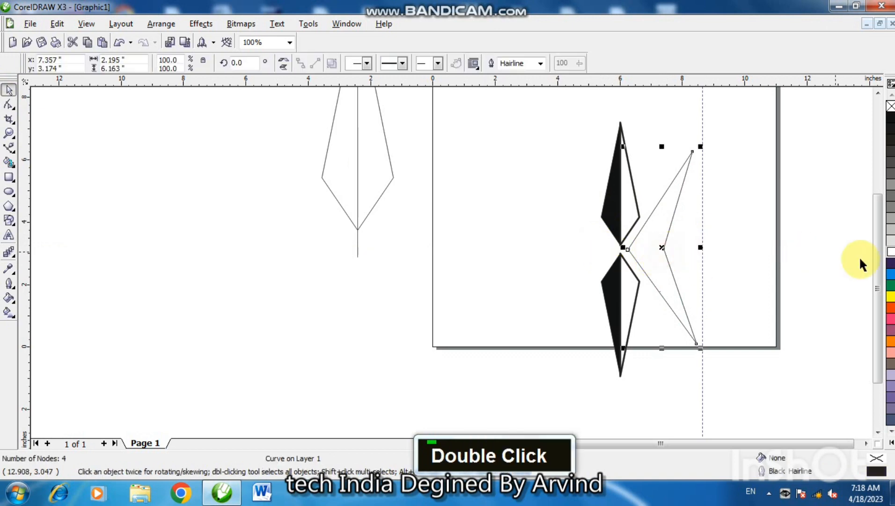
{"action": "left_click", "coordinate": [891, 118]}
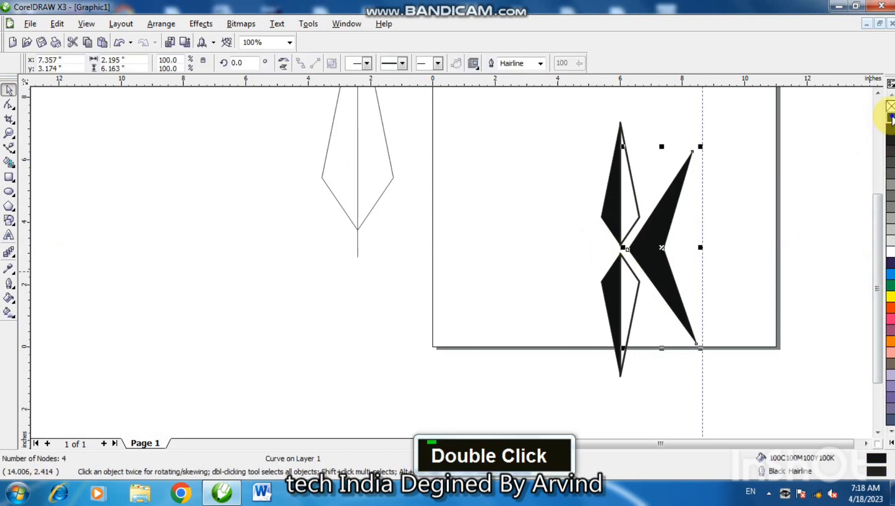
{"action": "right_click", "coordinate": [891, 118]}
{"action": "left_click", "coordinate": [844, 205]}
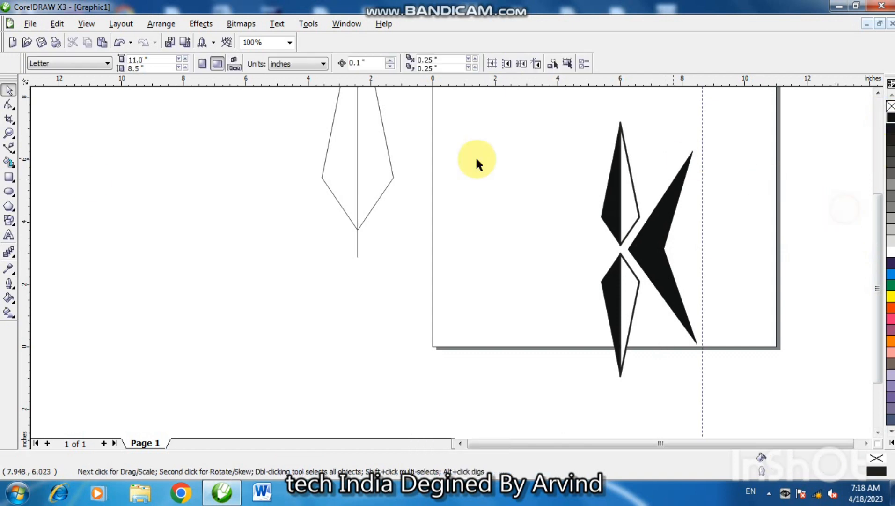
Step: Draw a closed triangle about 1.2 by 1.3 in from the chevron's upper tip against its kite-facing edge
{"action": "left_click", "coordinate": [9, 149]}
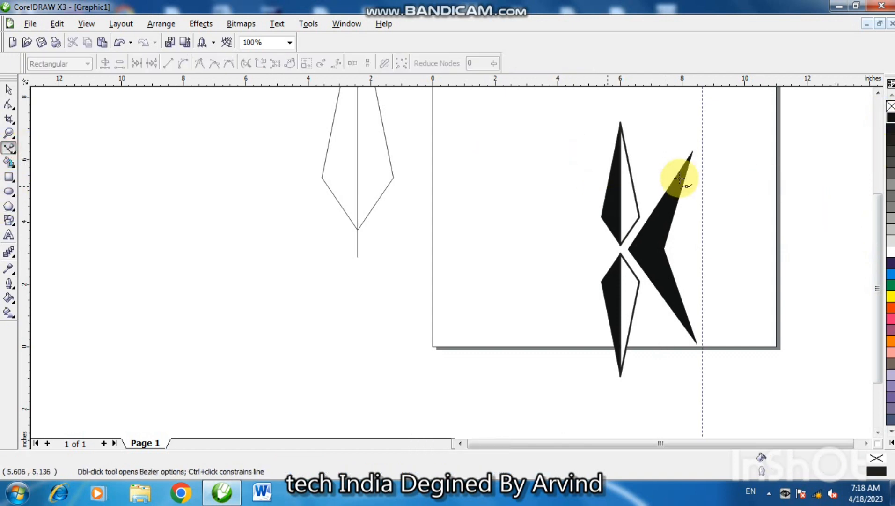
{"action": "key", "text": "F2"}
{"action": "left_click", "coordinate": [700, 134]}
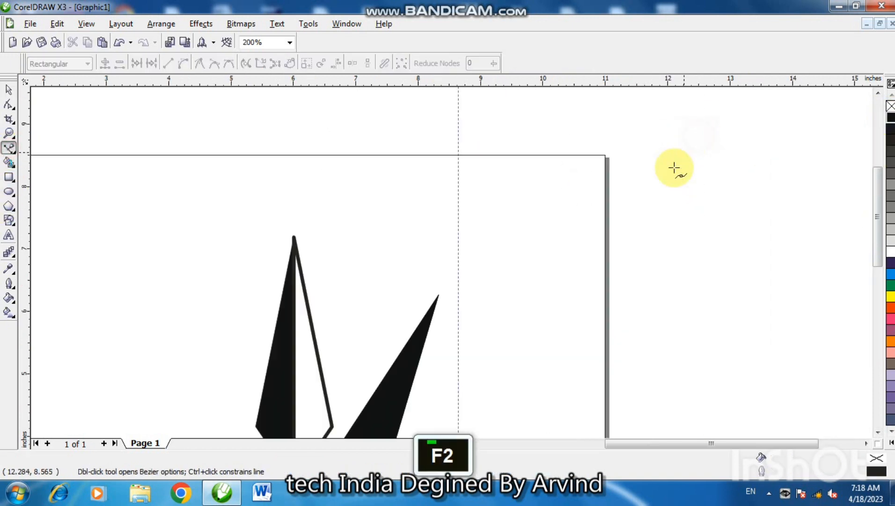
{"action": "left_click", "coordinate": [438, 295]}
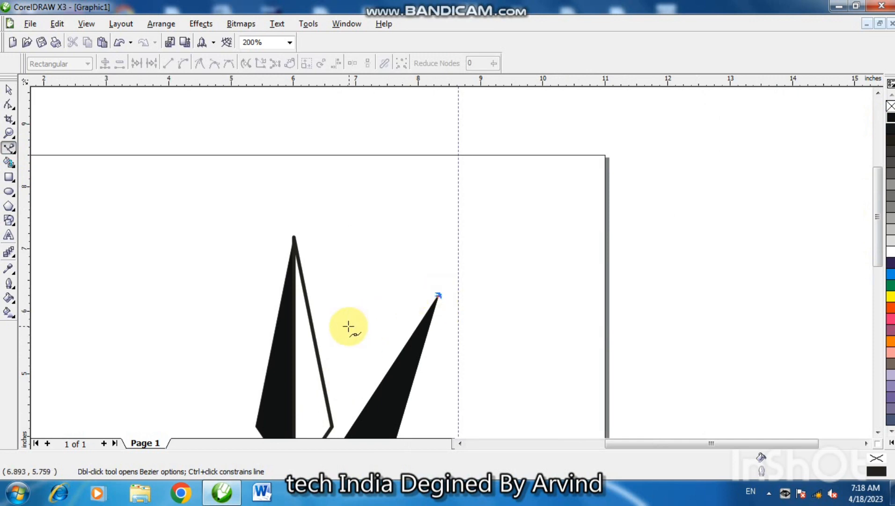
{"action": "left_click", "coordinate": [363, 319]}
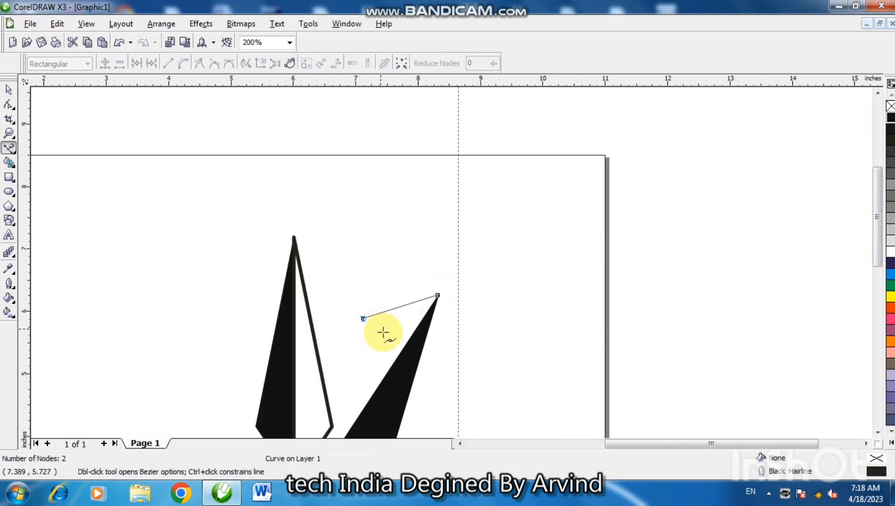
{"action": "left_click", "coordinate": [389, 376]}
{"action": "left_click", "coordinate": [437, 295]}
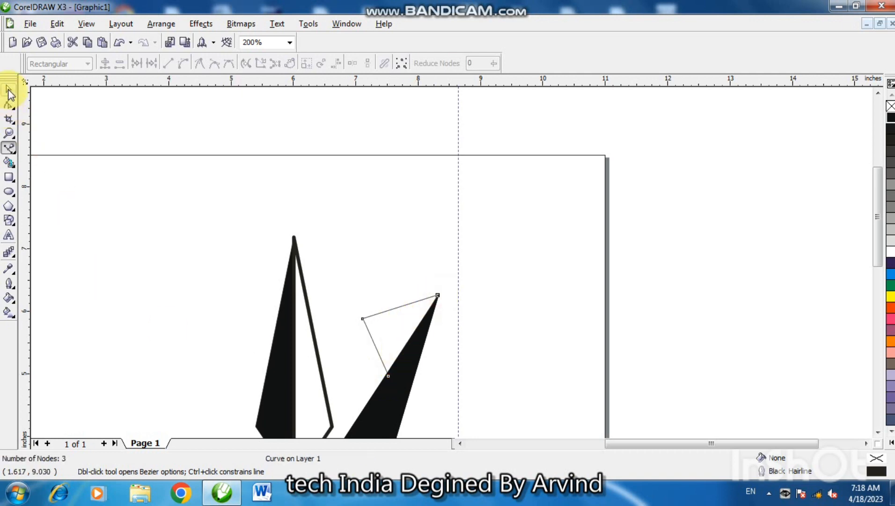
Step: Reshape the triangle by moving its outer corner to about (7.02, 5.97) and its lower corner to about (7.70, 5.19)
{"action": "left_click", "coordinate": [10, 92]}
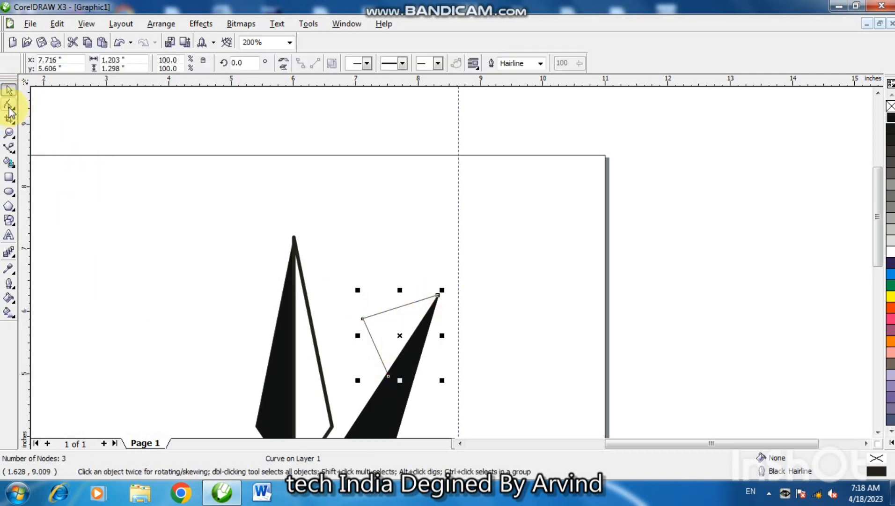
{"action": "left_click", "coordinate": [9, 104]}
{"action": "mouse_move", "coordinate": [363, 319]}
{"action": "left_mouse_down"}
{"action": "mouse_move", "coordinate": [377, 314]}
{"action": "mouse_move", "coordinate": [365, 318]}
{"action": "left_mouse_up"}
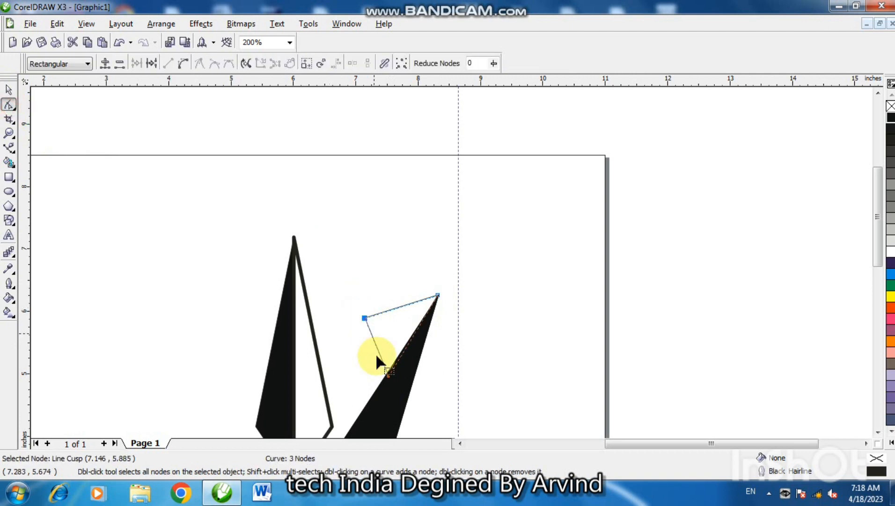
{"action": "left_click_drag", "start_coordinate": [387, 375], "coordinate": [398, 361]}
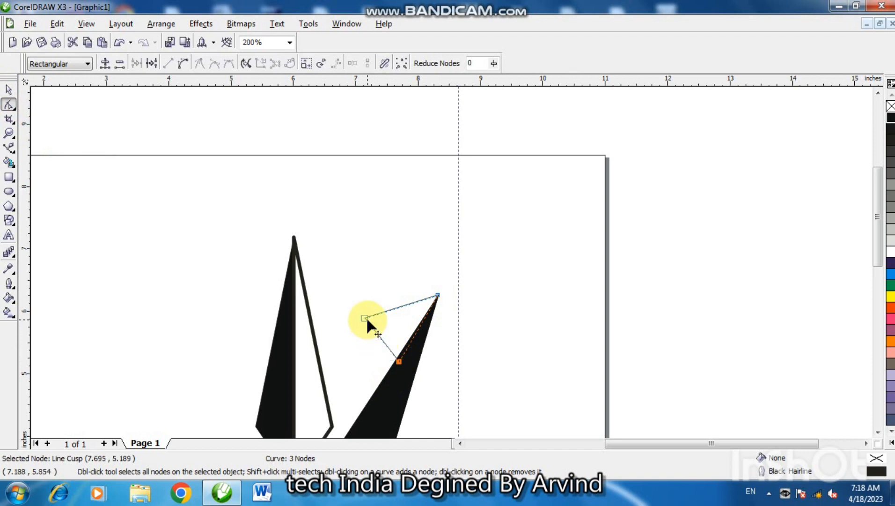
{"action": "left_click_drag", "start_coordinate": [366, 317], "coordinate": [359, 314]}
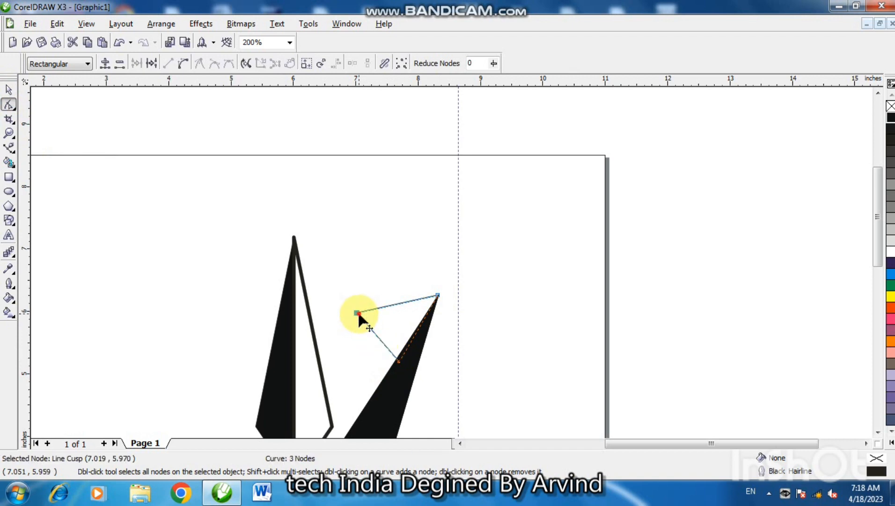
Step: Give the triangle a 4.0 pt outline with rounded corners and rounded line caps
{"action": "left_click", "coordinate": [9, 90]}
{"action": "key", "text": "F12"}
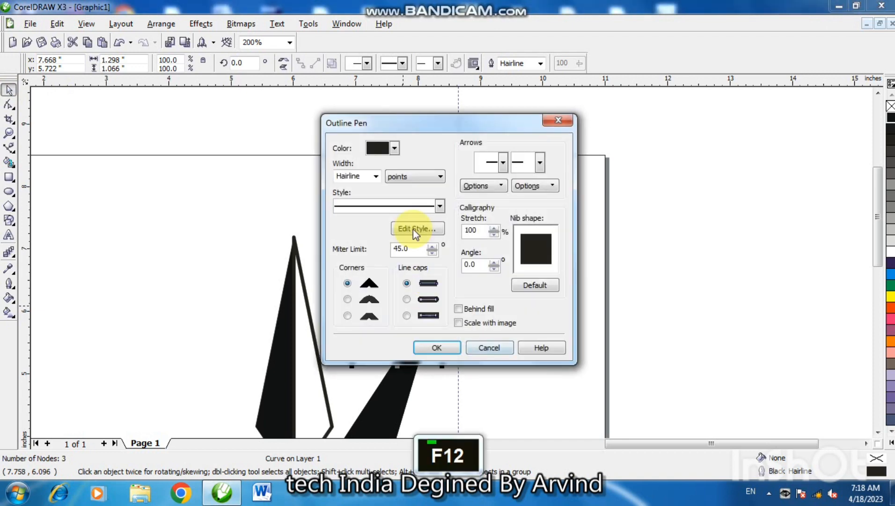
{"action": "left_click", "coordinate": [407, 299]}
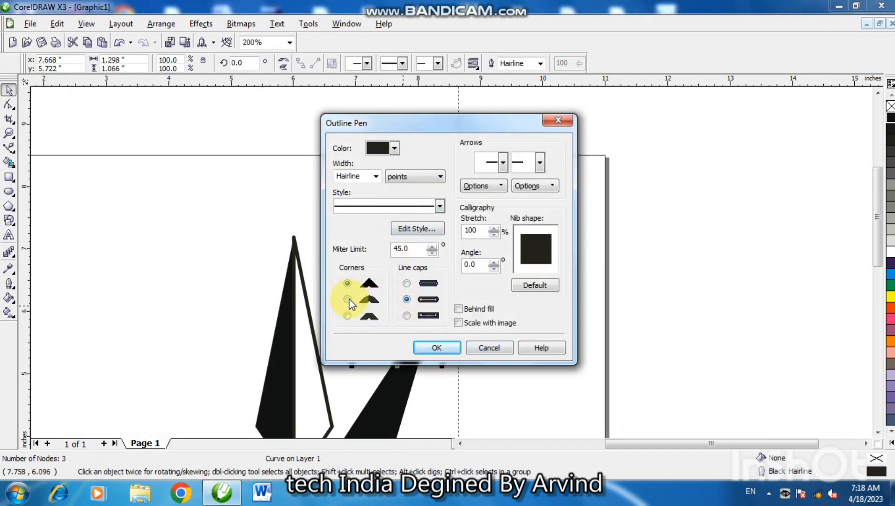
{"action": "left_click", "coordinate": [347, 299]}
{"action": "left_click", "coordinate": [376, 176]}
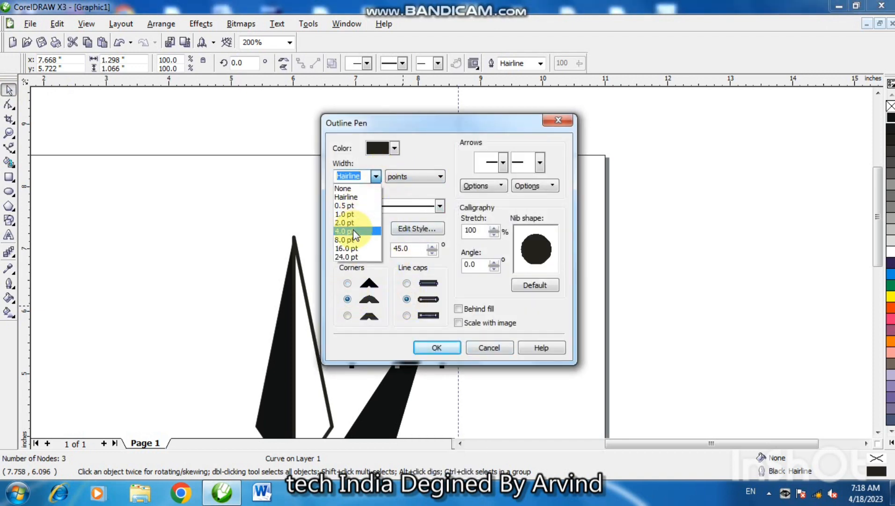
{"action": "left_click", "coordinate": [355, 231]}
{"action": "left_click", "coordinate": [438, 348]}
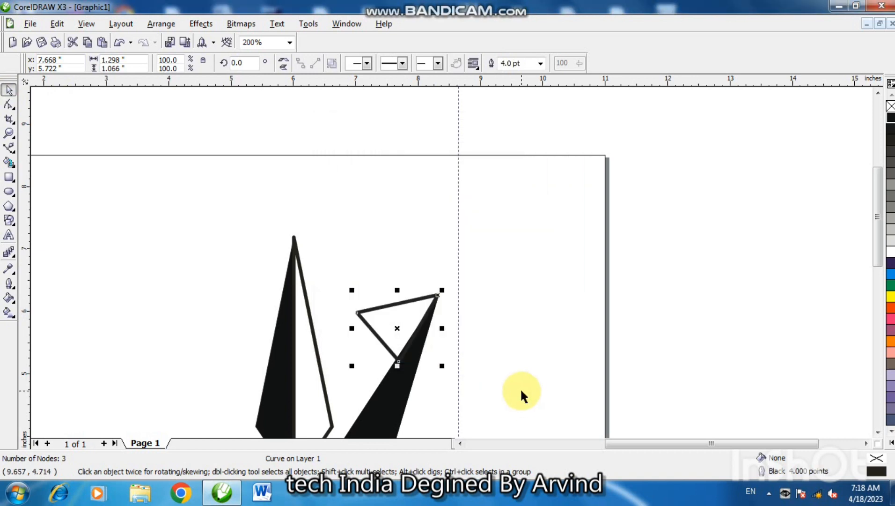
{"action": "left_click", "coordinate": [521, 389]}
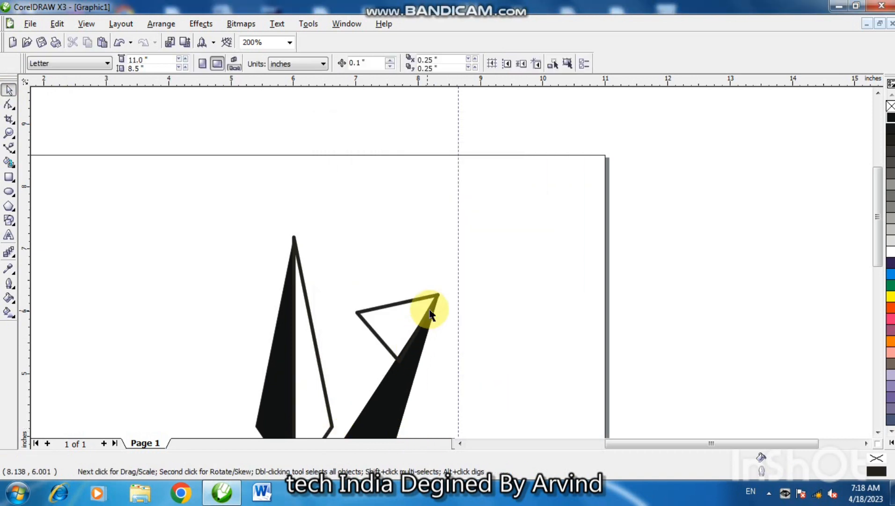
Step: Duplicate the triangle at the chevron's upper tip and mirror the copy vertically
{"action": "key", "text": "F3"}
{"action": "key", "text": "F3"}
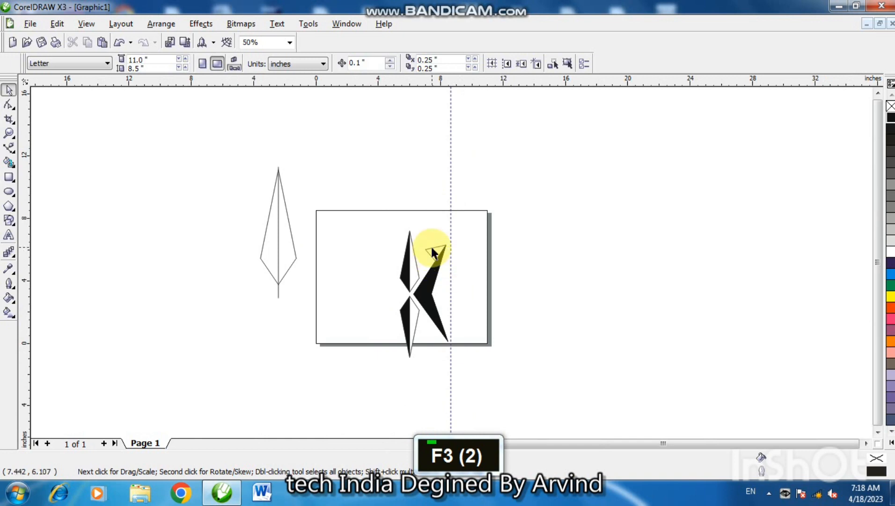
{"action": "left_click", "coordinate": [432, 250]}
{"action": "key", "text": "F2"}
{"action": "left_click", "coordinate": [431, 245]}
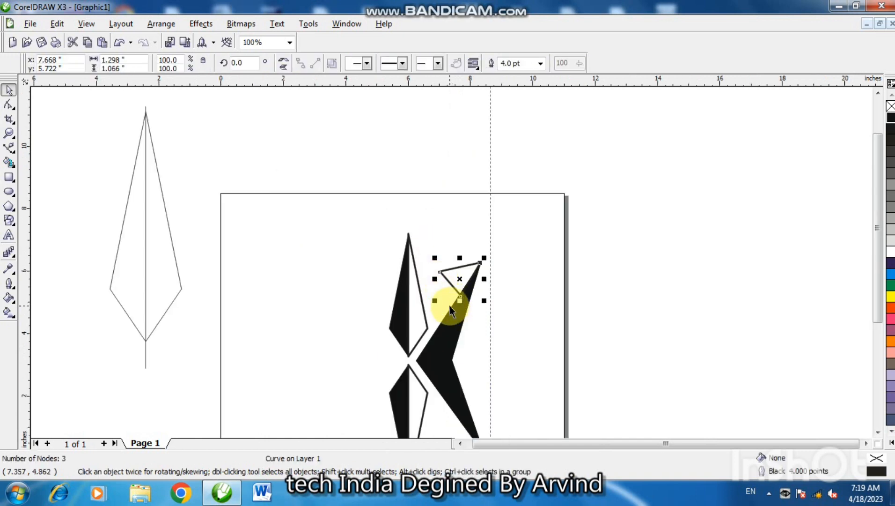
{"action": "key", "text": "plus"}
{"action": "left_click", "coordinate": [284, 61]}
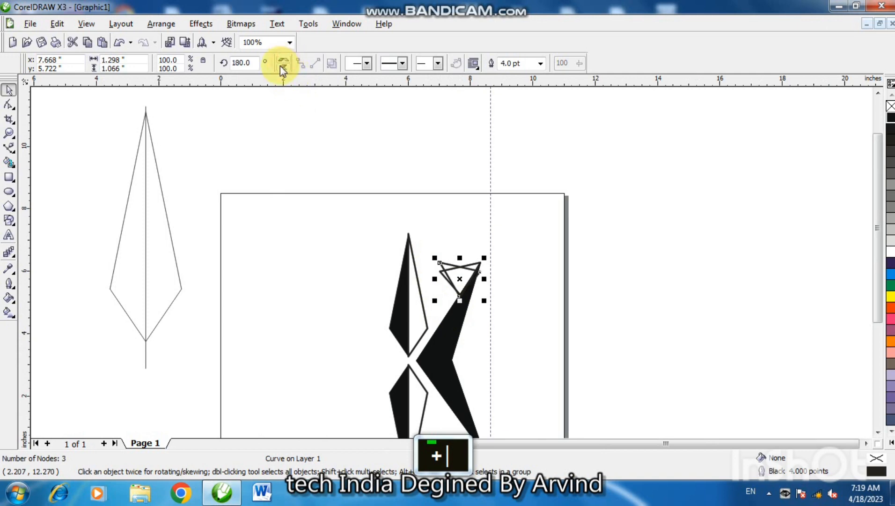
{"action": "left_click", "coordinate": [281, 66]}
{"action": "left_click", "coordinate": [285, 64]}
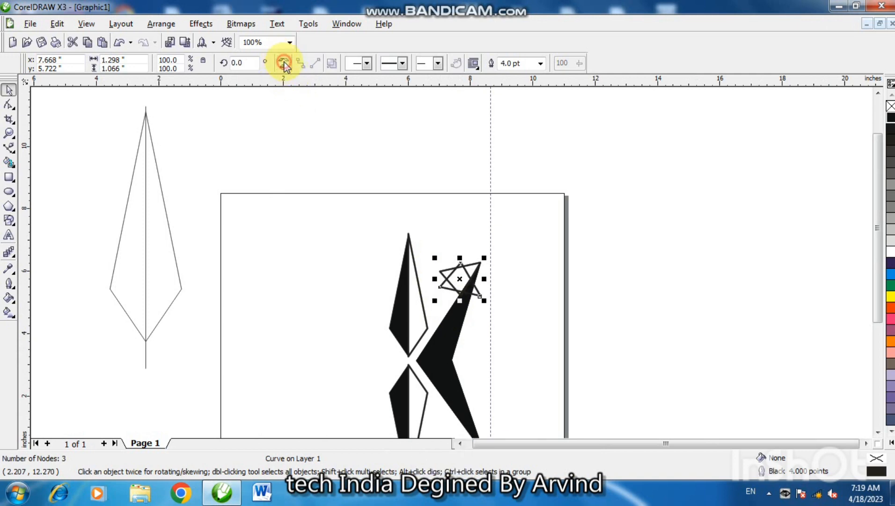
Step: Move the mirrored triangle to the chevron's lower tip, centred at about (7.77, 0.62)
{"action": "key", "text": "Down"}
{"action": "left_click_drag", "start_coordinate": [444, 273], "coordinate": [474, 373]}
{"action": "left_click", "coordinate": [876, 432]}
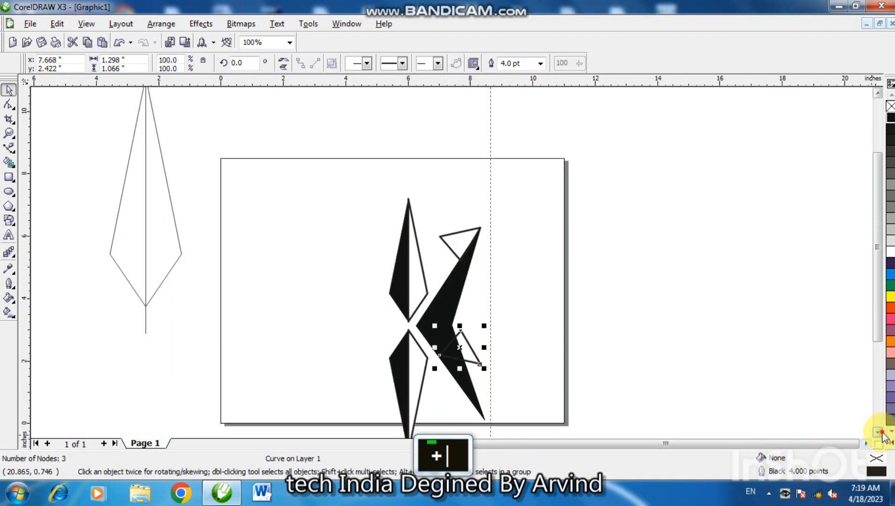
{"action": "double_click", "coordinate": [876, 433]}
{"action": "key", "text": "Down"}
{"action": "key", "text": "Down"}
{"action": "key", "text": "Down"}
{"action": "key", "text": "Down"}
{"action": "key", "text": "Down"}
{"action": "key", "text": "Down"}
{"action": "key", "text": "Down"}
{"action": "key", "text": "Down"}
{"action": "key", "text": "Down"}
{"action": "key", "text": "Down"}
{"action": "key", "text": "Down"}
{"action": "key", "text": "Down"}
{"action": "key", "text": "Down"}
{"action": "key", "text": "Down"}
{"action": "key", "text": "Down"}
{"action": "key", "text": "Down"}
{"action": "key", "text": "Down"}
{"action": "key", "text": "Down"}
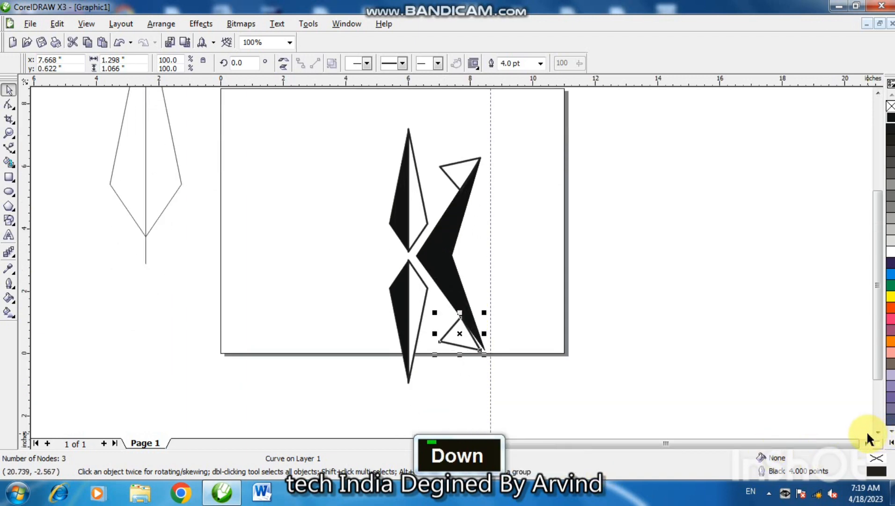
{"action": "key", "text": "Right"}
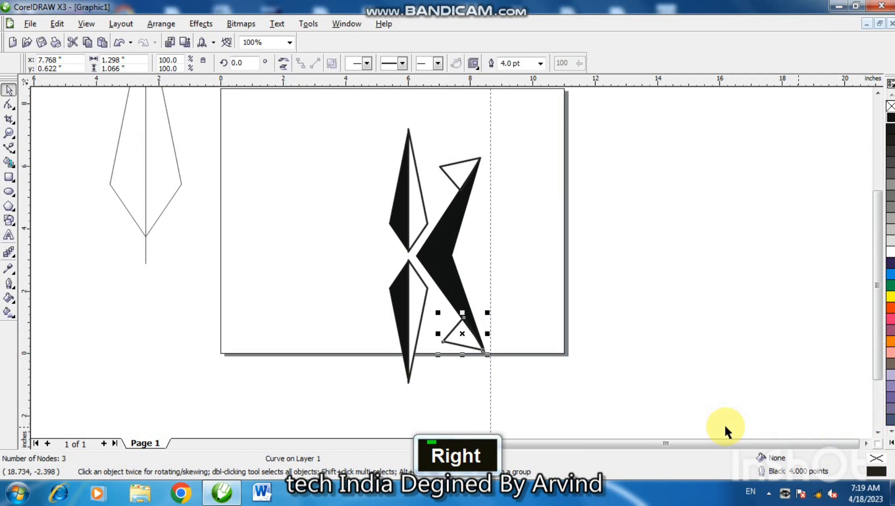
Step: Set the lower triangle's outline to black
{"action": "left_click", "coordinate": [640, 382]}
{"action": "left_click", "coordinate": [465, 347]}
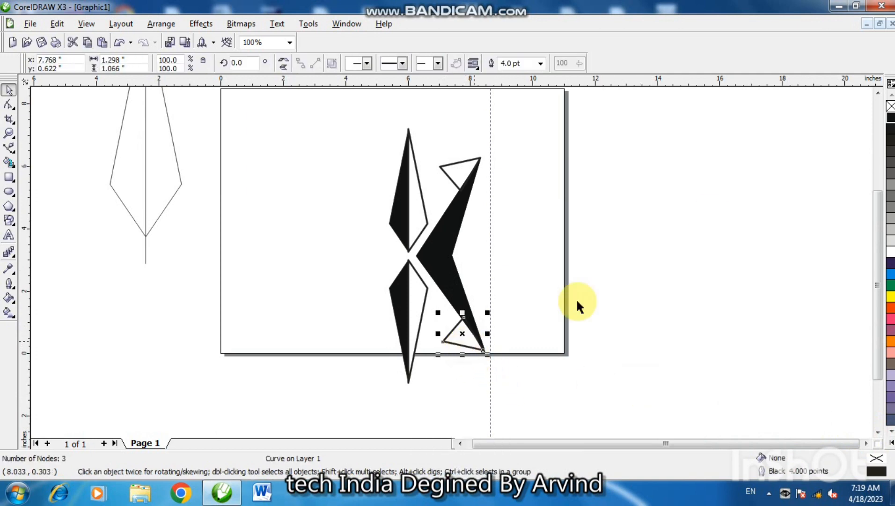
{"action": "right_click", "coordinate": [891, 118]}
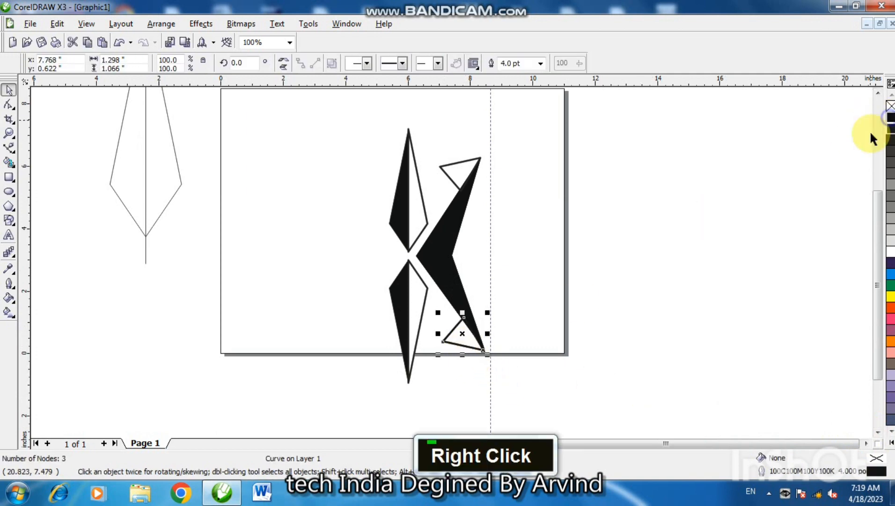
{"action": "left_click", "coordinate": [830, 158]}
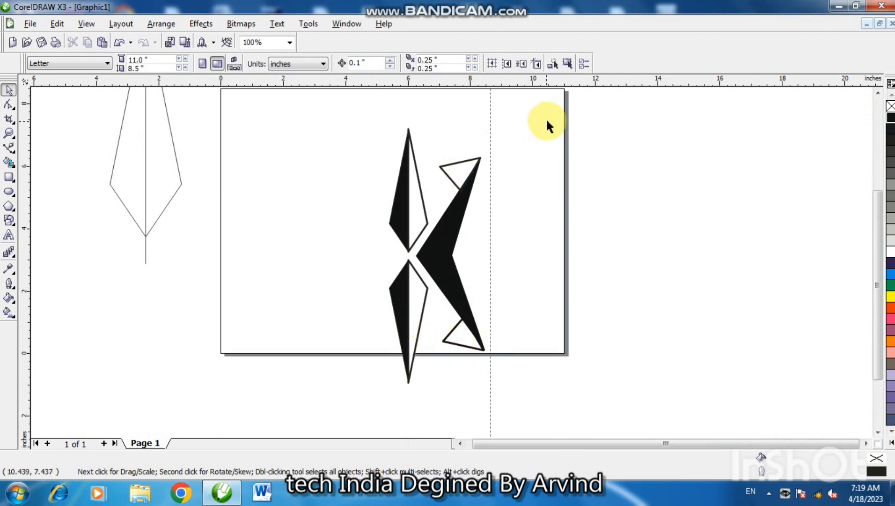
Step: Place a horizontally mirrored copy of the chevron and its two triangles on the kites' opposite side, centred at about (4.76, 3.17)
{"action": "left_click_drag", "start_coordinate": [548, 126], "coordinate": [412, 378]}
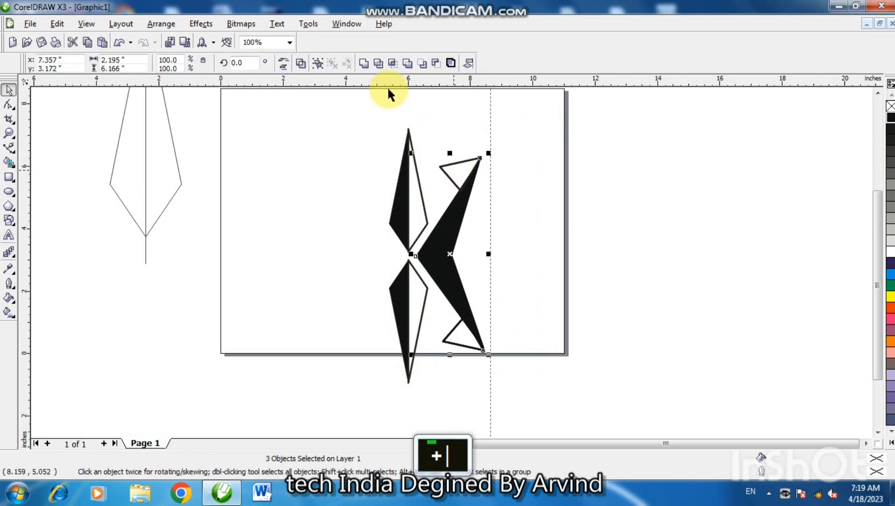
{"action": "left_click", "coordinate": [284, 64]}
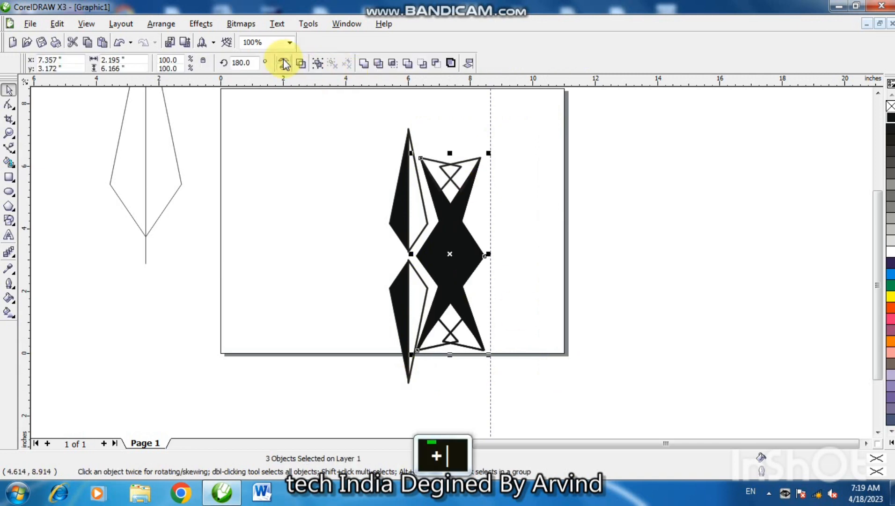
{"action": "key", "text": "Left"}
{"action": "key", "text": "Left"}
{"action": "key", "text": "Left"}
{"action": "key", "text": "Left"}
{"action": "key", "text": "Left"}
{"action": "key", "text": "Left"}
{"action": "key", "text": "Left"}
{"action": "key", "text": "Left"}
{"action": "key", "text": "Left"}
{"action": "key", "text": "Left"}
{"action": "key", "text": "Left"}
{"action": "key", "text": "Left"}
{"action": "key", "text": "Left"}
{"action": "key", "text": "Left"}
{"action": "key", "text": "Left"}
{"action": "key", "text": "Left"}
{"action": "key", "text": "Left"}
{"action": "key", "text": "Left"}
{"action": "key", "text": "Left"}
{"action": "key", "text": "Left"}
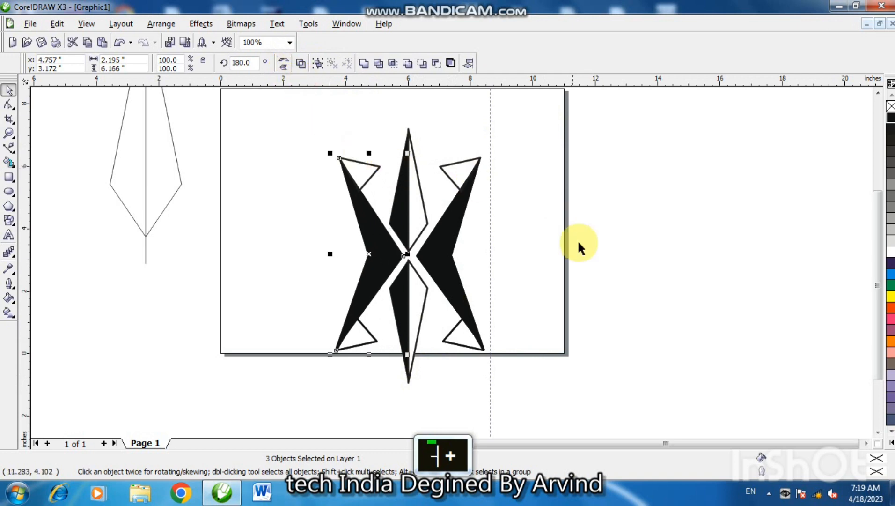
{"action": "left_click", "coordinate": [613, 278]}
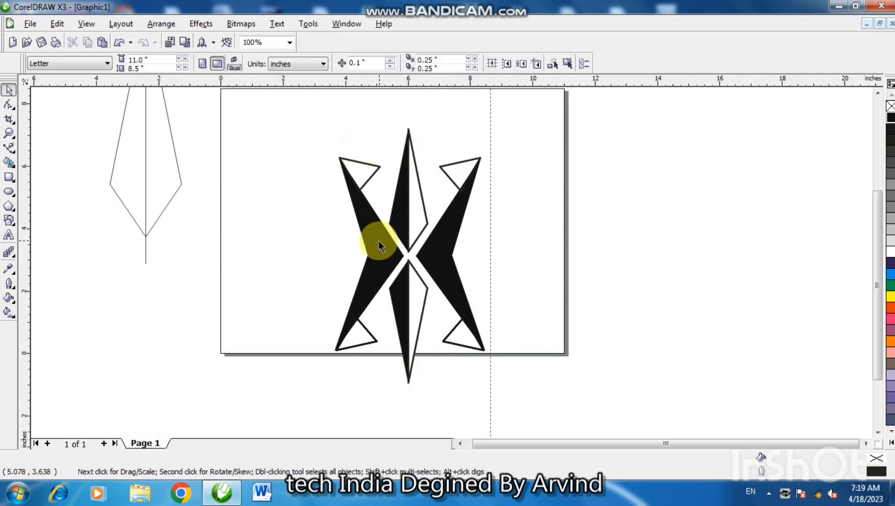
Step: Draw a four-sided polygon about 1.75 by 2.26 in outside the page and convert it to curves
{"action": "left_click", "coordinate": [9, 207]}
{"action": "left_click_drag", "start_coordinate": [157, 285], "coordinate": [211, 356]}
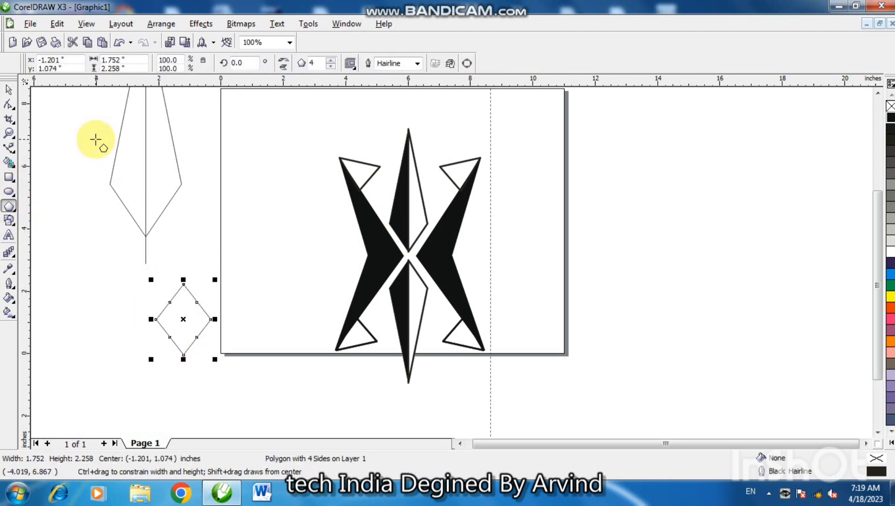
{"action": "left_click", "coordinate": [12, 109]}
{"action": "left_click", "coordinate": [4, 107]}
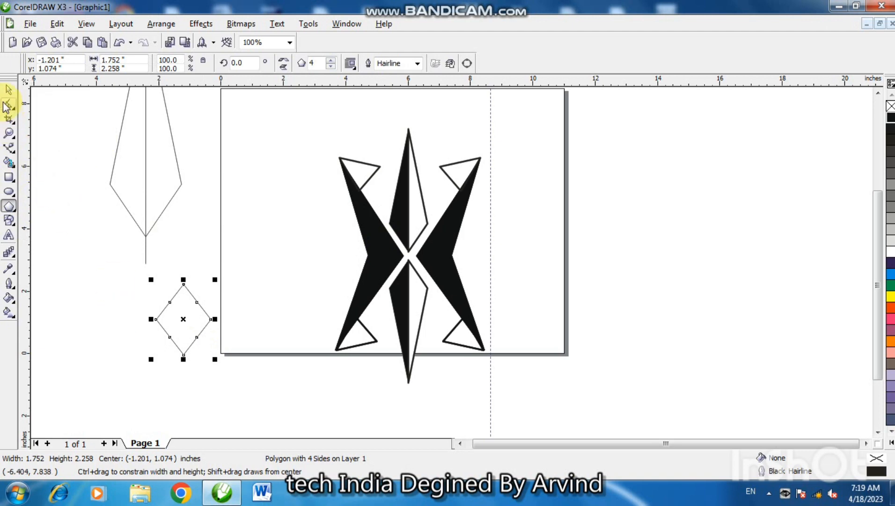
{"action": "left_click", "coordinate": [4, 107]}
{"action": "key", "text": "ctrl+q"}
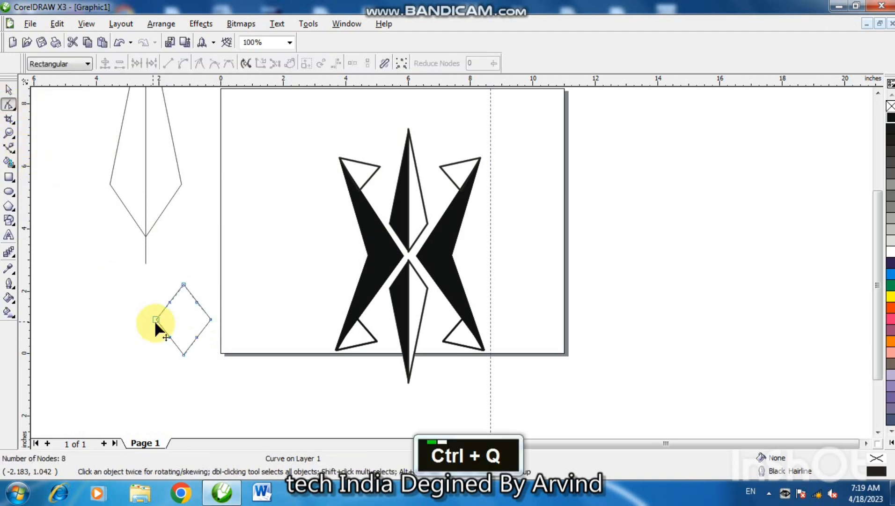
Step: Delete the four mid-edge nodes of the diamond so only its corner nodes remain
{"action": "double_click", "coordinate": [169, 302]}
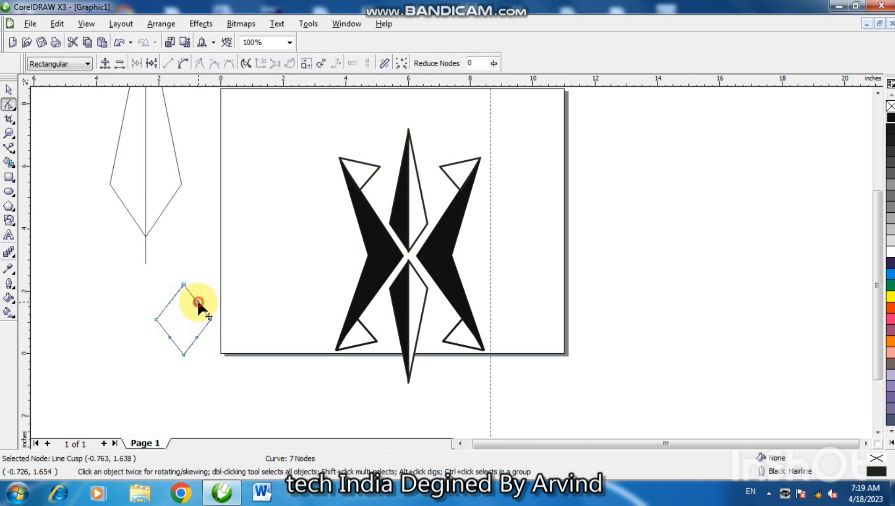
{"action": "double_click", "coordinate": [198, 302]}
{"action": "double_click", "coordinate": [169, 337]}
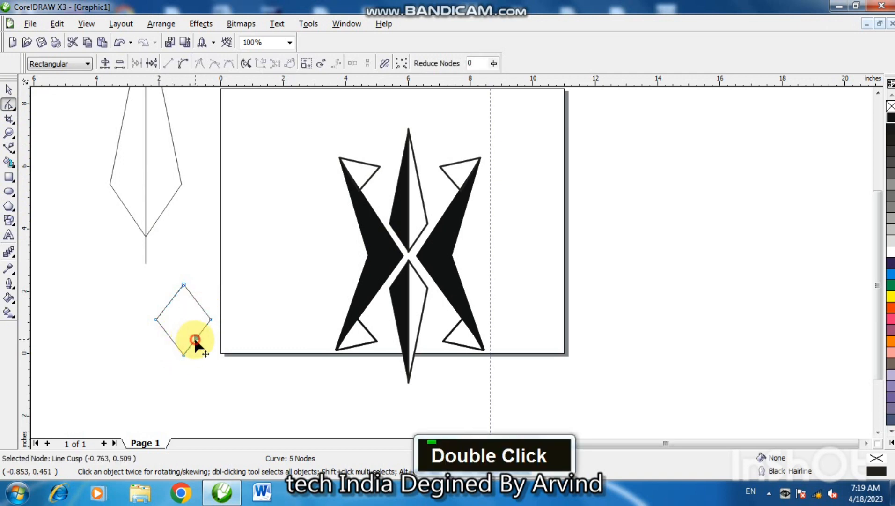
{"action": "double_click", "coordinate": [196, 337]}
Step: Shape the diamond into a kite by moving both side corners down 0.3 in
{"action": "left_click_drag", "start_coordinate": [140, 305], "coordinate": [229, 329]}
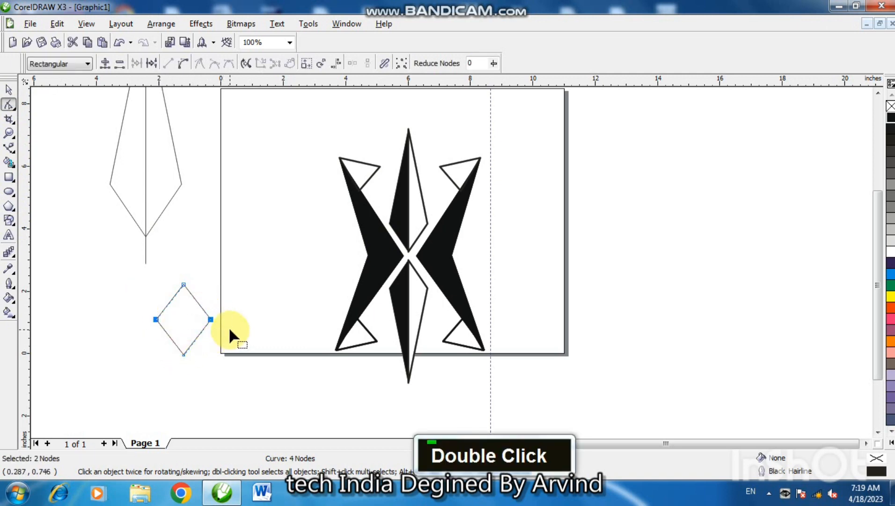
{"action": "key", "text": "Down"}
{"action": "key", "text": "Down"}
{"action": "key", "text": "Down"}
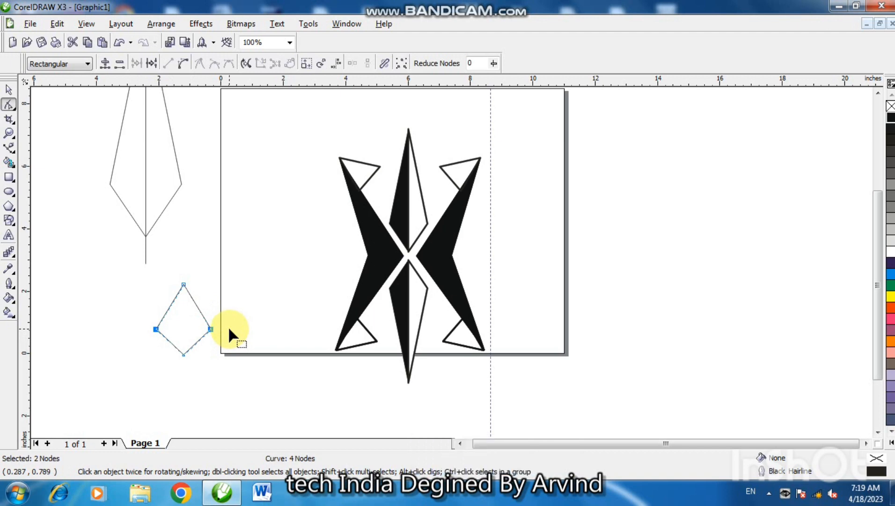
{"action": "left_click", "coordinate": [9, 91]}
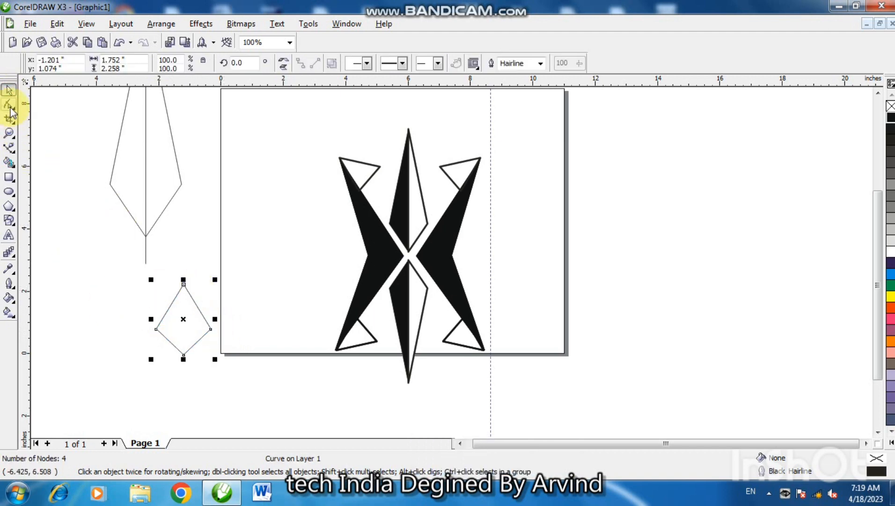
Step: Lower the small kite's top corner to about y 2.10 in and move each side corner inward 0.2 in
{"action": "left_click", "coordinate": [9, 104]}
{"action": "left_click", "coordinate": [183, 285]}
{"action": "key", "text": "Down"}
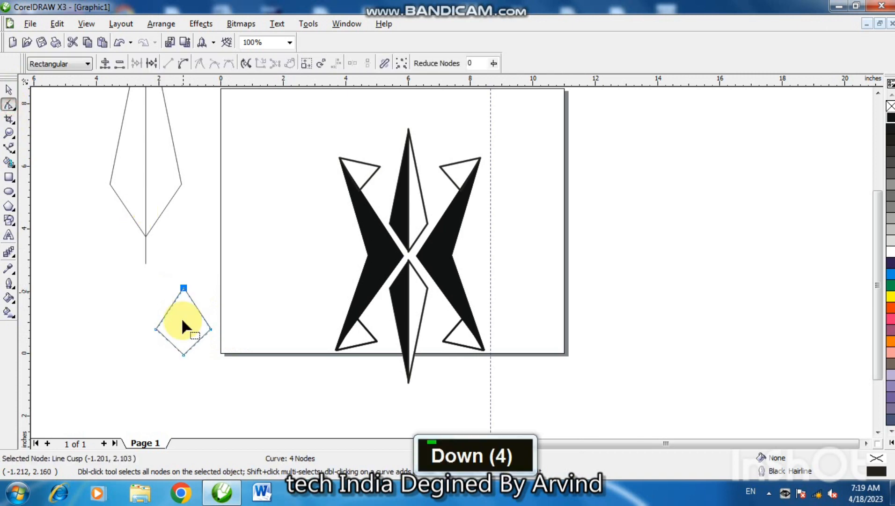
{"action": "left_click", "coordinate": [156, 329]}
{"action": "key", "text": "Right"}
{"action": "key", "text": "Right"}
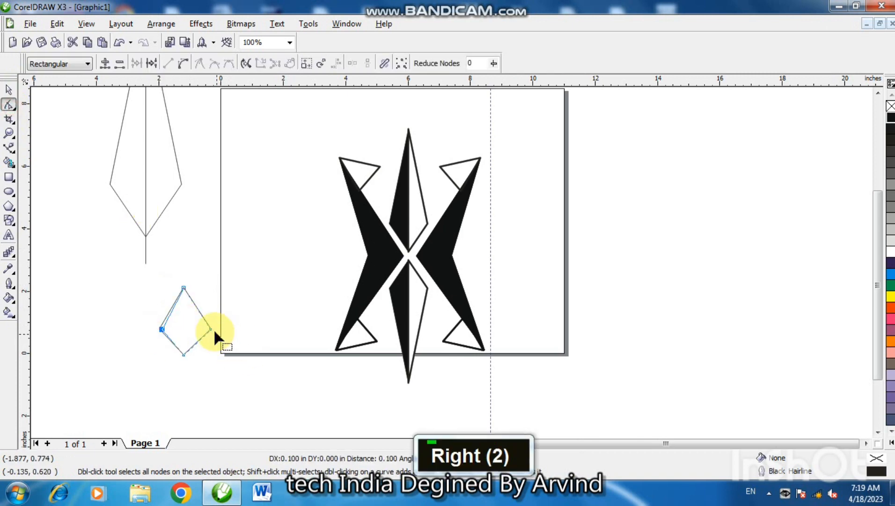
{"action": "left_click", "coordinate": [211, 330]}
{"action": "key", "text": "Left"}
{"action": "key", "text": "Left"}
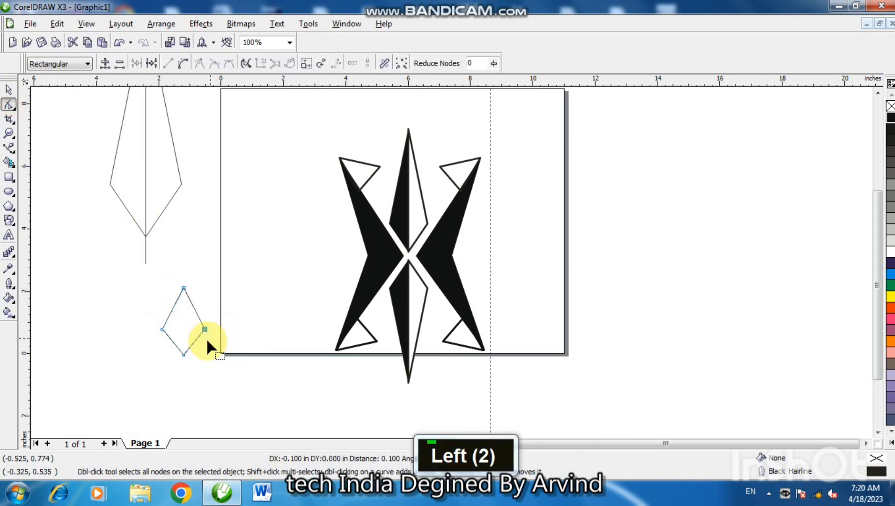
Step: Lower the small kite's top corner to about y 1.90 in and move each side corner outward 0.1 in
{"action": "left_click", "coordinate": [183, 287]}
{"action": "key", "text": "Down"}
{"action": "key", "text": "Down"}
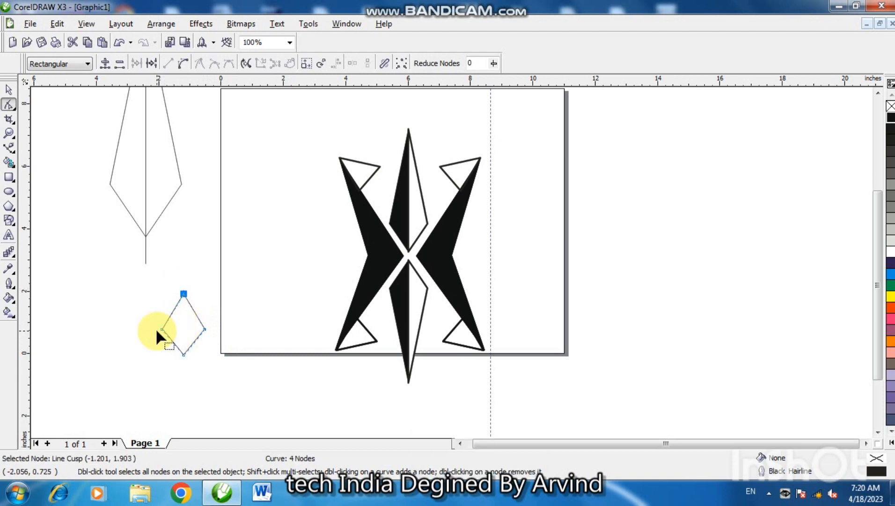
{"action": "left_click", "coordinate": [158, 329]}
{"action": "key", "text": "Left"}
{"action": "left_click", "coordinate": [204, 328]}
{"action": "key", "text": "Right"}
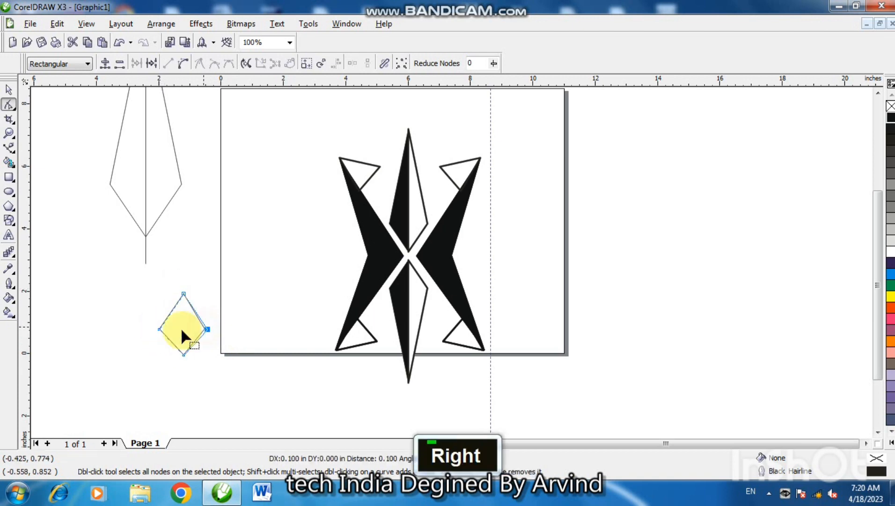
{"action": "left_click", "coordinate": [9, 90]}
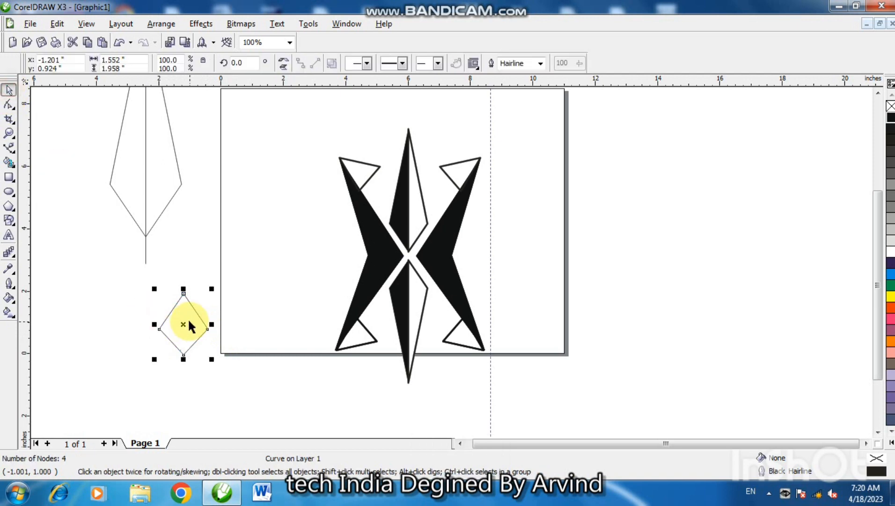
Step: Move the small kite to the outer side of the right chevron and set its rotation to 90 degrees
{"action": "left_click_drag", "start_coordinate": [183, 325], "coordinate": [489, 256]}
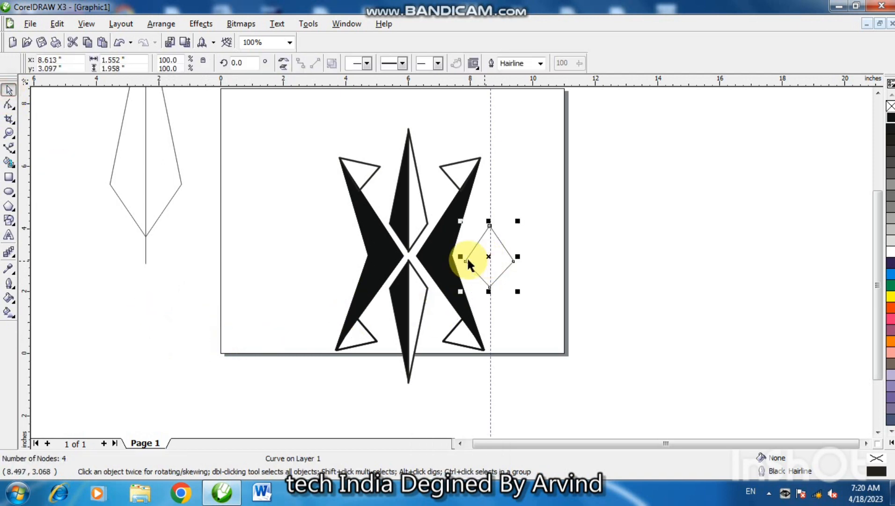
{"action": "left_click", "coordinate": [239, 63]}
{"action": "type", "text": "6"}
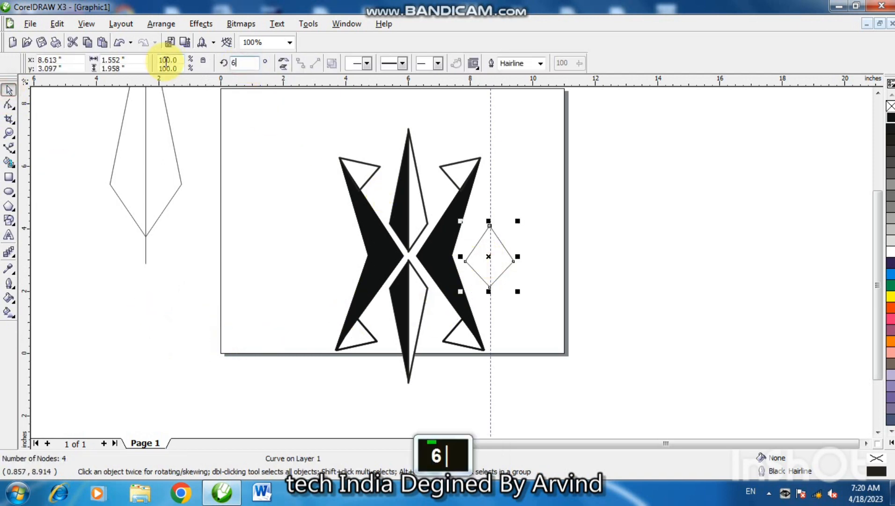
{"action": "key", "text": "BackSpace"}
{"action": "type", "text": "90"}
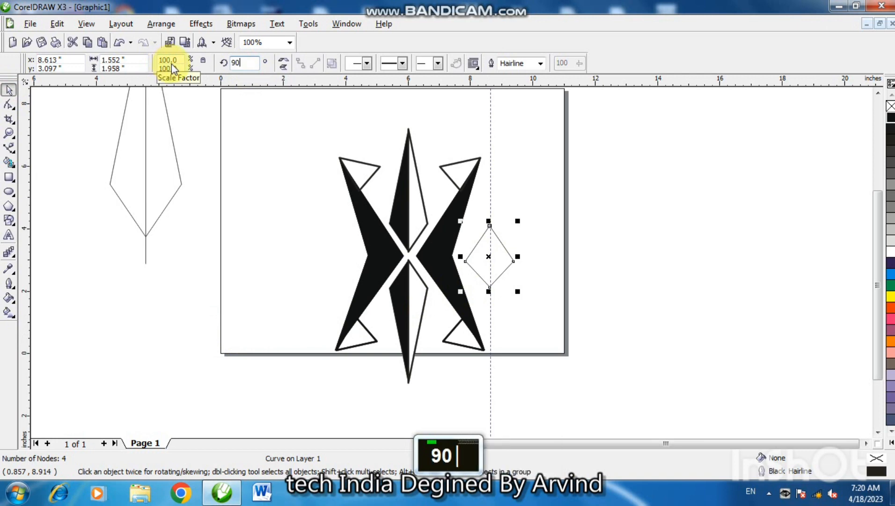
{"action": "key", "text": "Return"}
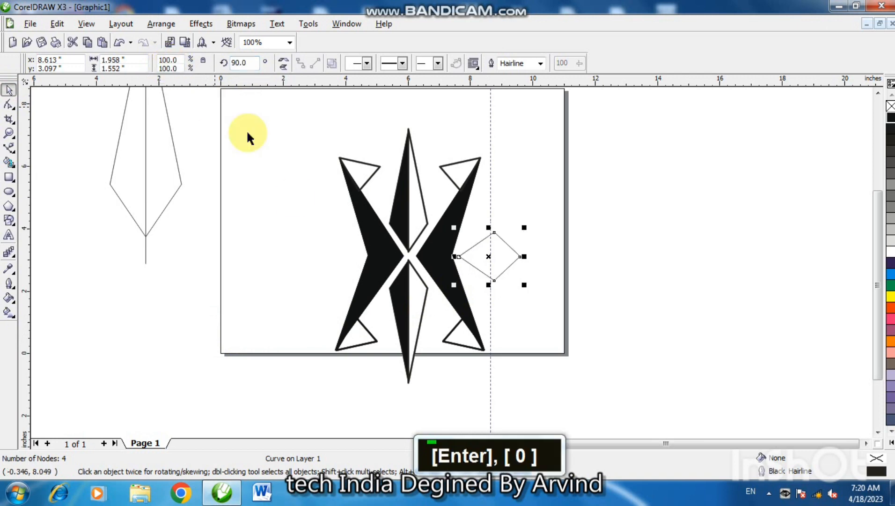
Step: Set the small kite's rotation to -90 degrees and scale it down to about 82.7%
{"action": "left_click", "coordinate": [245, 64]}
{"action": "type", "text": "-90"}
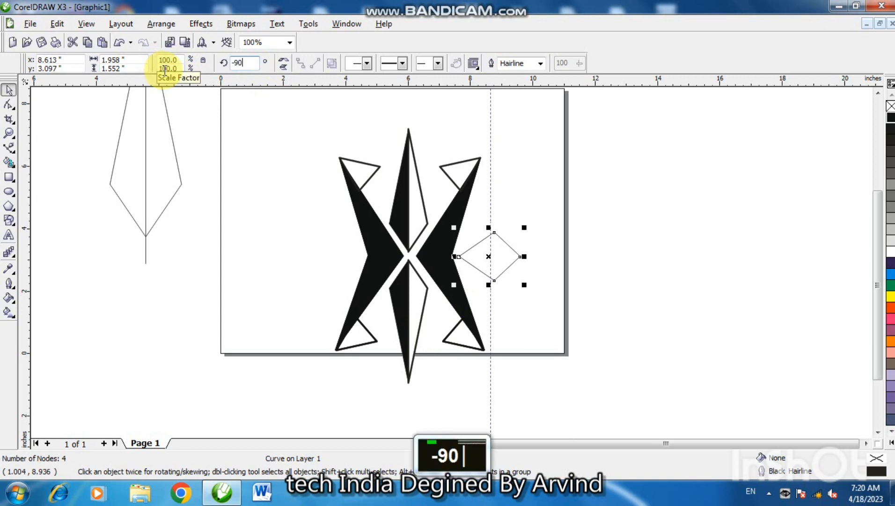
{"action": "key", "text": "Return"}
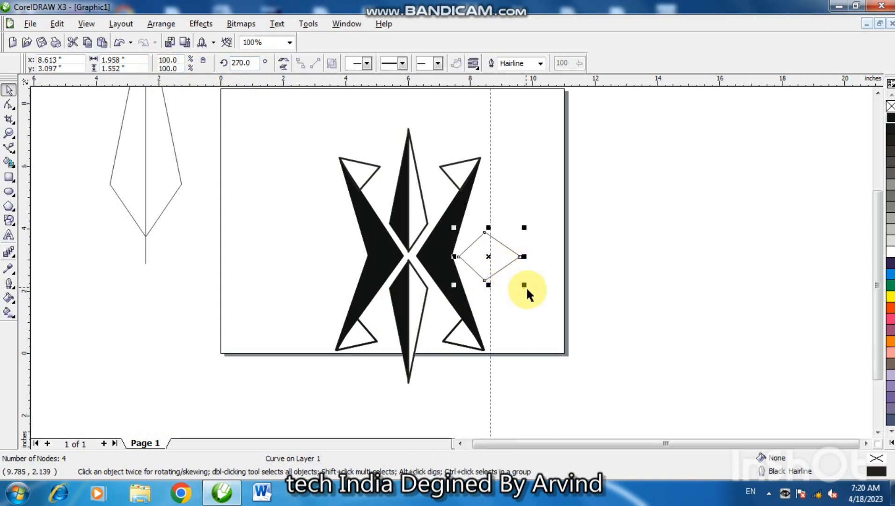
{"action": "left_click_drag", "start_coordinate": [524, 285], "coordinate": [498, 255]}
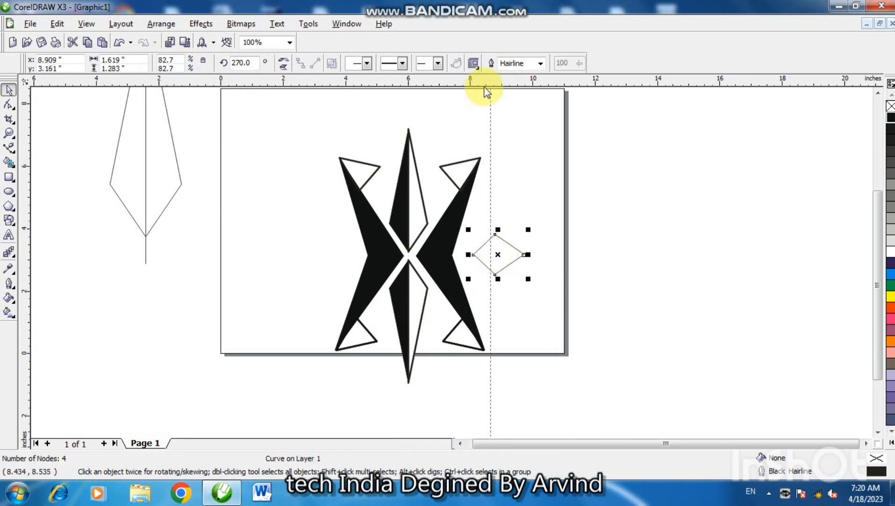
Step: Add a horizontal guideline at about y 3.13 in through the chevrons' centre and align the small kite vertically on it
{"action": "left_click_drag", "start_coordinate": [484, 87], "coordinate": [487, 256]}
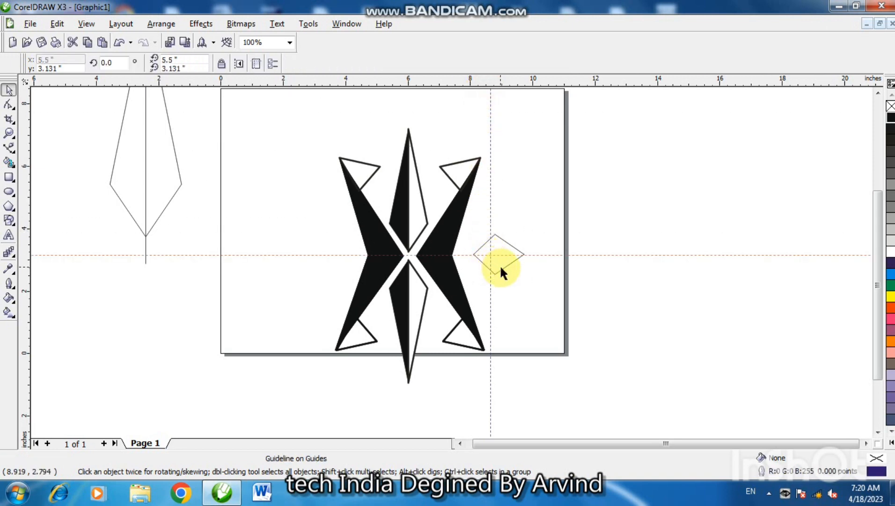
{"action": "left_click", "coordinate": [502, 268]}
{"action": "key", "text": "F2"}
{"action": "left_click", "coordinate": [496, 236]}
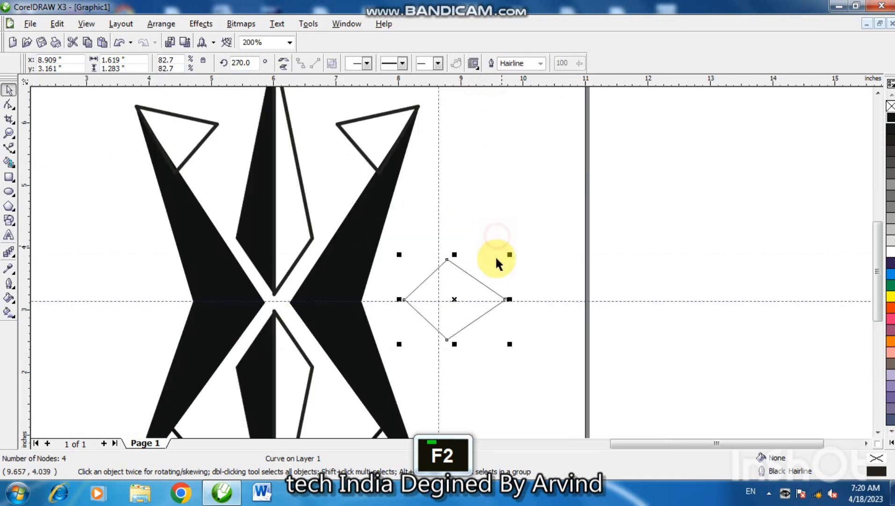
{"action": "left_click_drag", "start_coordinate": [455, 299], "coordinate": [464, 303]}
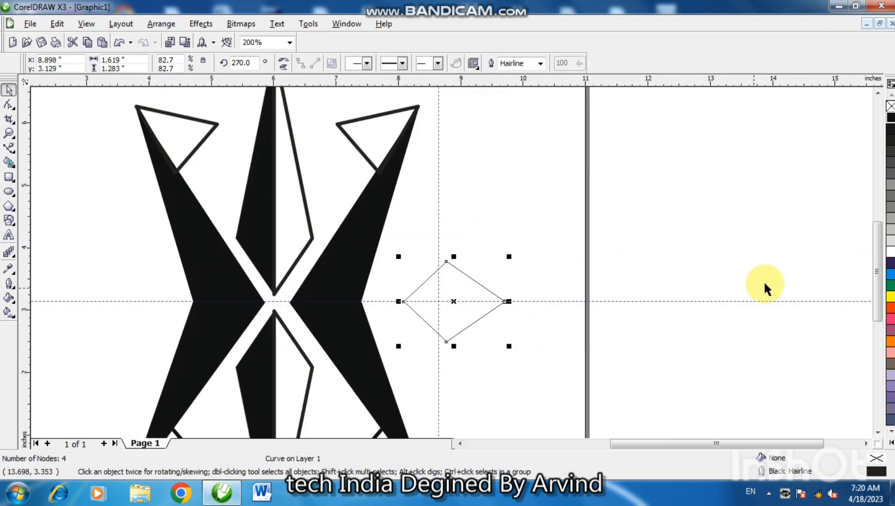
{"action": "left_click", "coordinate": [719, 361]}
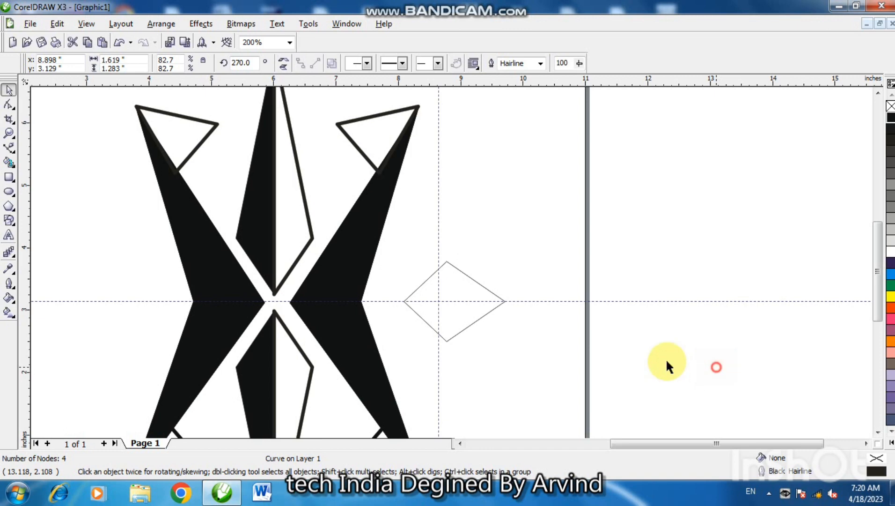
Step: Draw a straight horizontal Bezier line along the guideline through the kite, extending slightly past both of its end corners
{"action": "left_click", "coordinate": [13, 153]}
{"action": "left_click", "coordinate": [12, 151]}
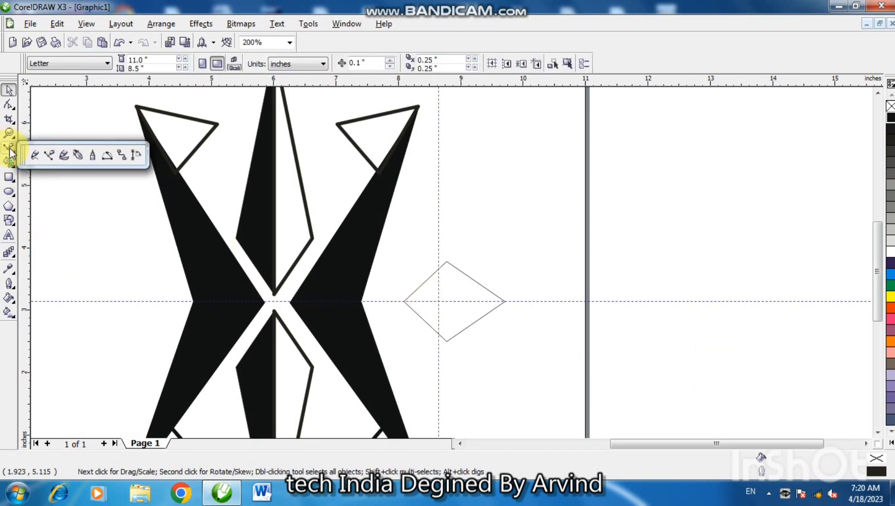
{"action": "left_click", "coordinate": [50, 154]}
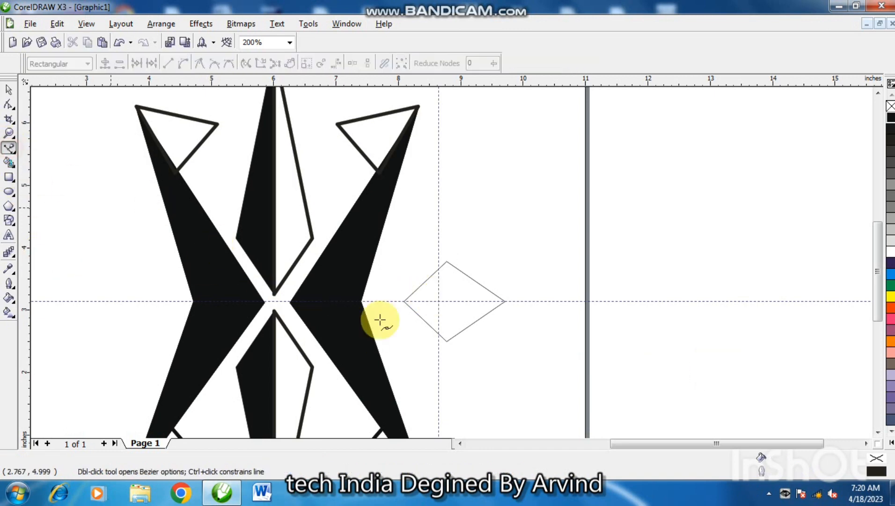
{"action": "left_click", "coordinate": [514, 301]}
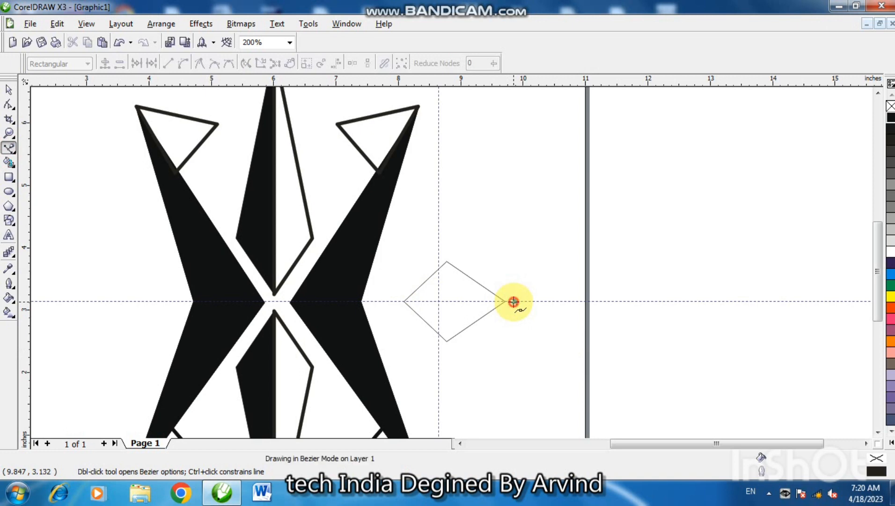
{"action": "left_click", "coordinate": [393, 301], "text": "shift"}
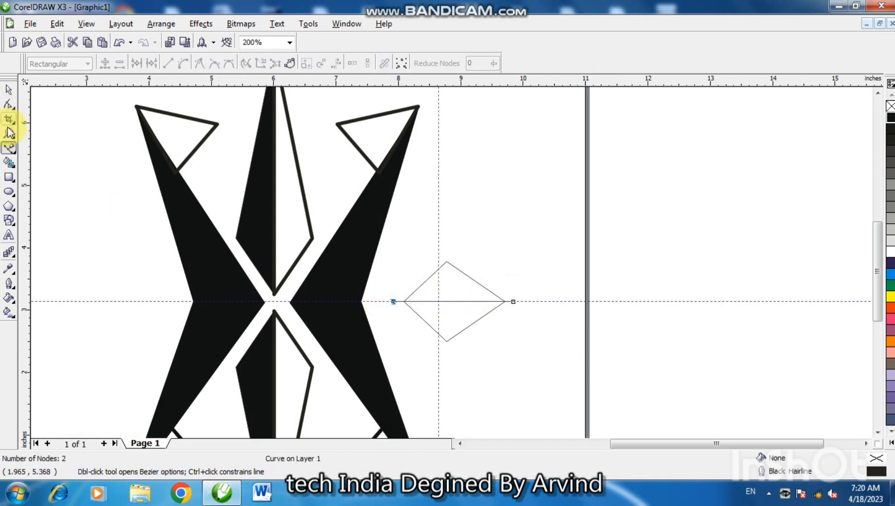
Step: Fill the upper and lower halves of the small kite with black using Smart Fill
{"action": "left_click", "coordinate": [10, 162]}
{"action": "left_click", "coordinate": [469, 291]}
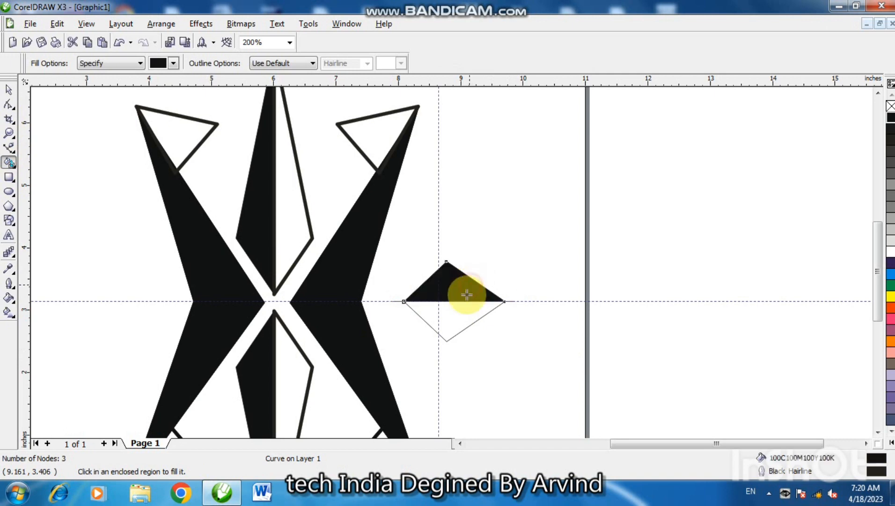
{"action": "left_click", "coordinate": [441, 303]}
Step: Move the two black kite halves 0.2 in to the right and delete the original kite outline beneath them
{"action": "left_click", "coordinate": [10, 90]}
{"action": "left_click", "coordinate": [508, 296], "text": "shift"}
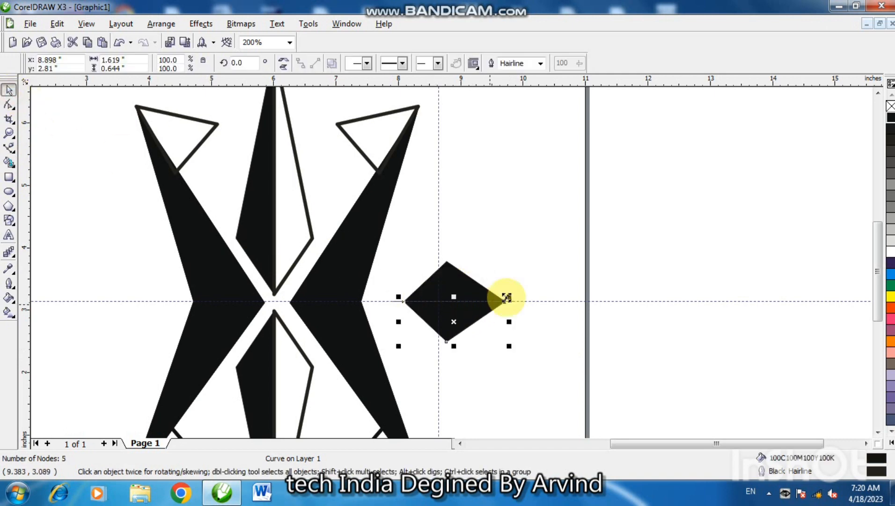
{"action": "left_click", "coordinate": [481, 315], "text": "shift"}
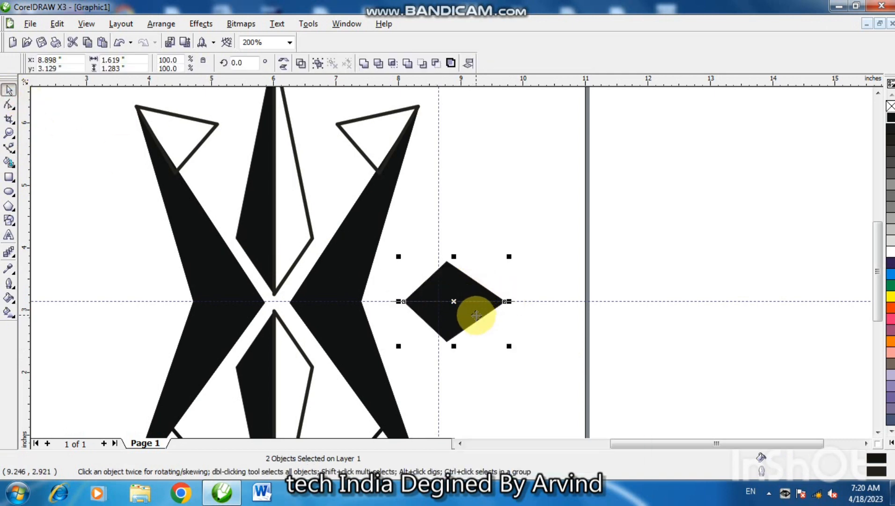
{"action": "key", "text": "Right"}
{"action": "key", "text": "Right"}
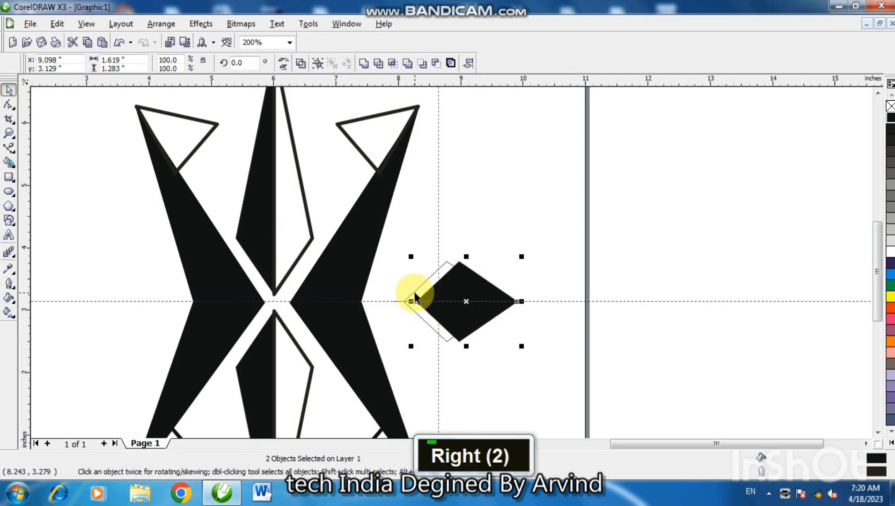
{"action": "left_click", "coordinate": [415, 293]}
{"action": "key", "text": "Delete"}
Step: Move both black kite halves back 0.2 in to the left
{"action": "left_click", "coordinate": [458, 303]}
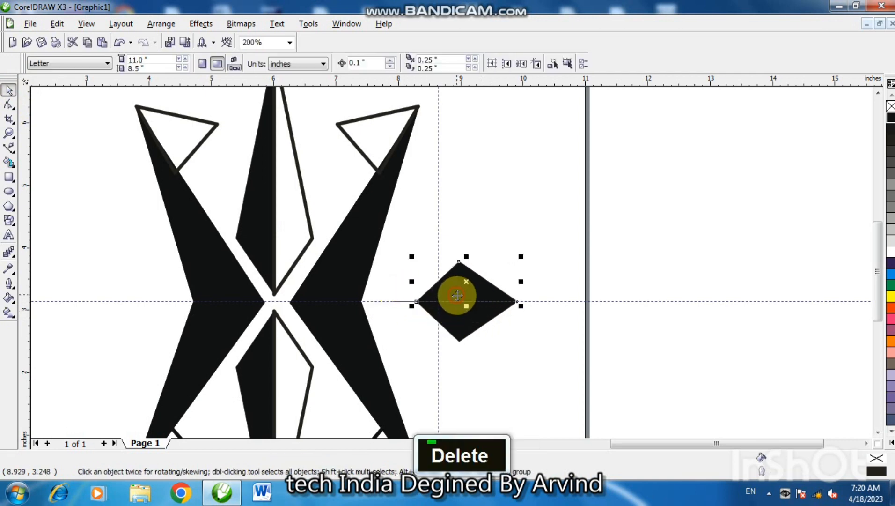
{"action": "left_click", "coordinate": [461, 320], "text": "shift"}
{"action": "key", "text": "Left"}
{"action": "key", "text": "Left"}
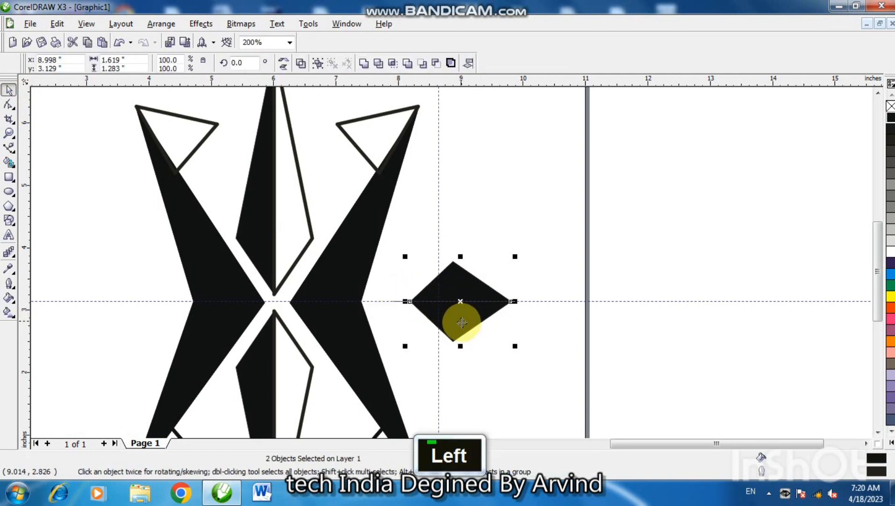
{"action": "left_click", "coordinate": [481, 343]}
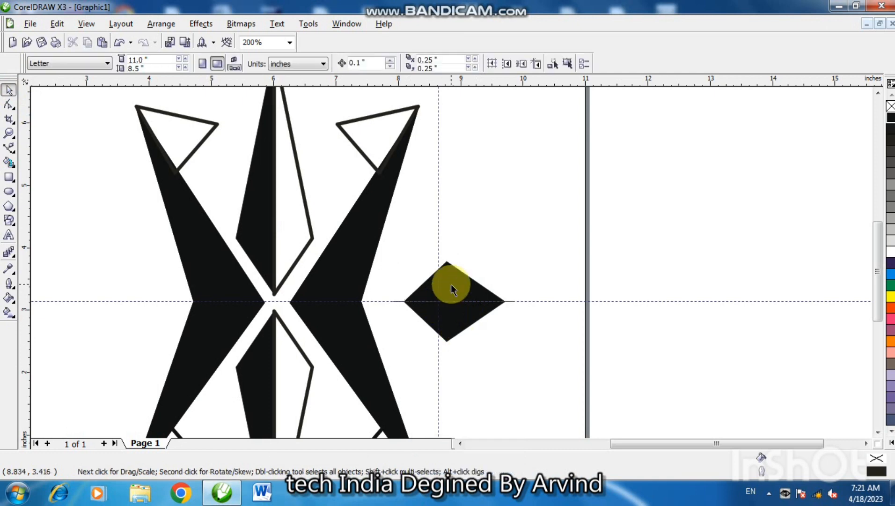
Step: Fill the kite's upper half white and give it a 4.0 pt black outline with rounded corners and round line caps
{"action": "left_click", "coordinate": [455, 294]}
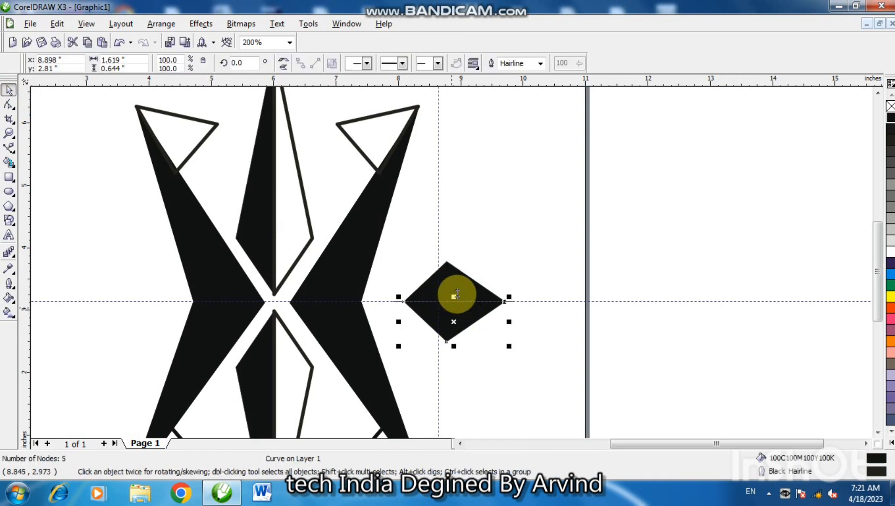
{"action": "left_click", "coordinate": [891, 252]}
{"action": "key", "text": "F12"}
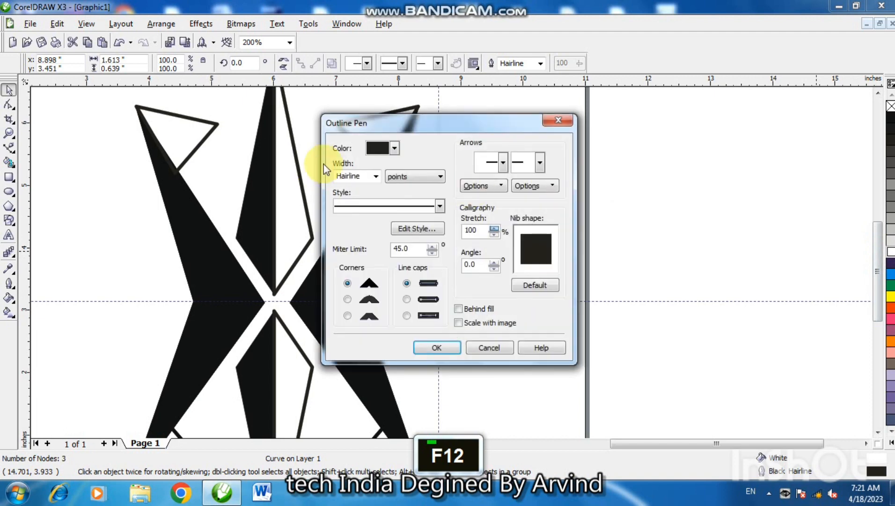
{"action": "left_click", "coordinate": [377, 174]}
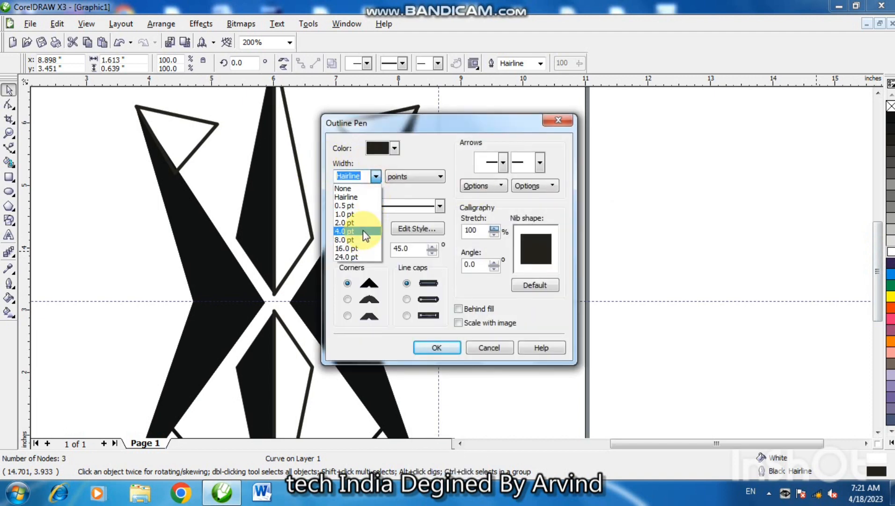
{"action": "left_click", "coordinate": [363, 230]}
{"action": "left_click", "coordinate": [348, 300]}
{"action": "left_click", "coordinate": [407, 299]}
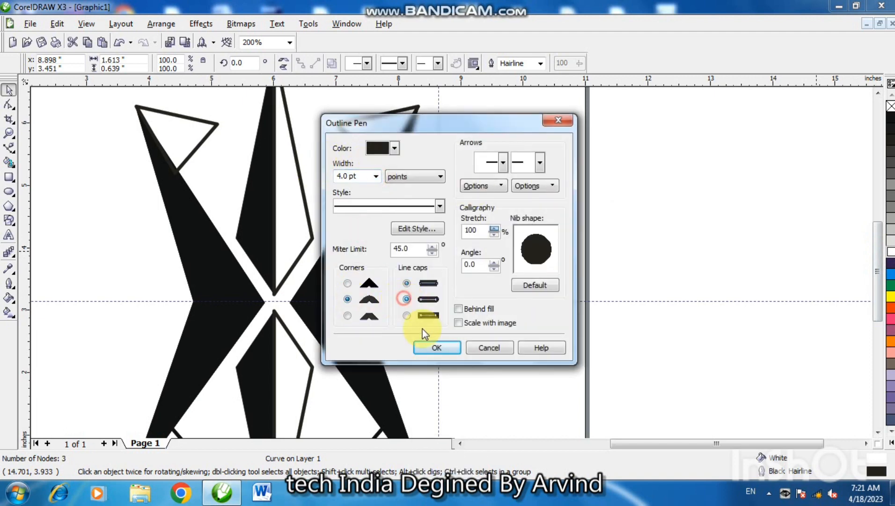
{"action": "left_click", "coordinate": [428, 348]}
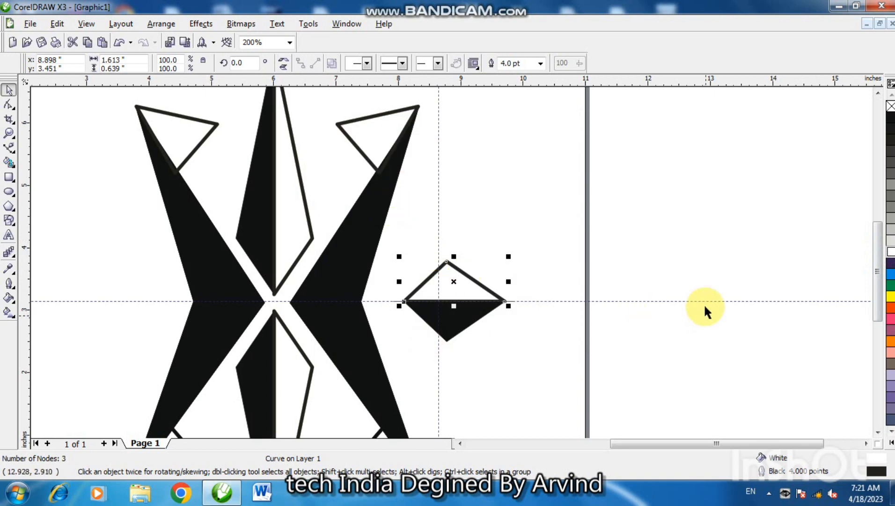
{"action": "right_click", "coordinate": [892, 117]}
{"action": "left_click", "coordinate": [827, 164]}
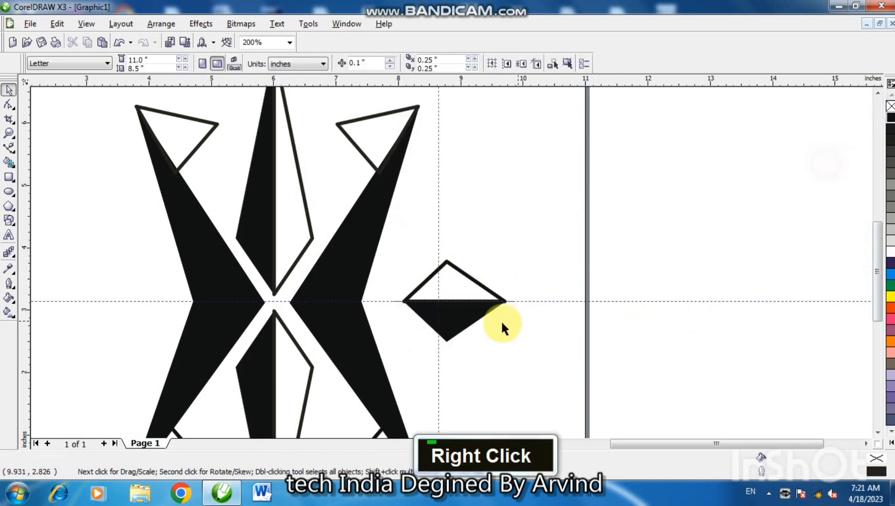
Step: Change the white kite half's outline to sharp mitered corners and flat line caps
{"action": "left_click", "coordinate": [484, 286]}
{"action": "key", "text": "F12"}
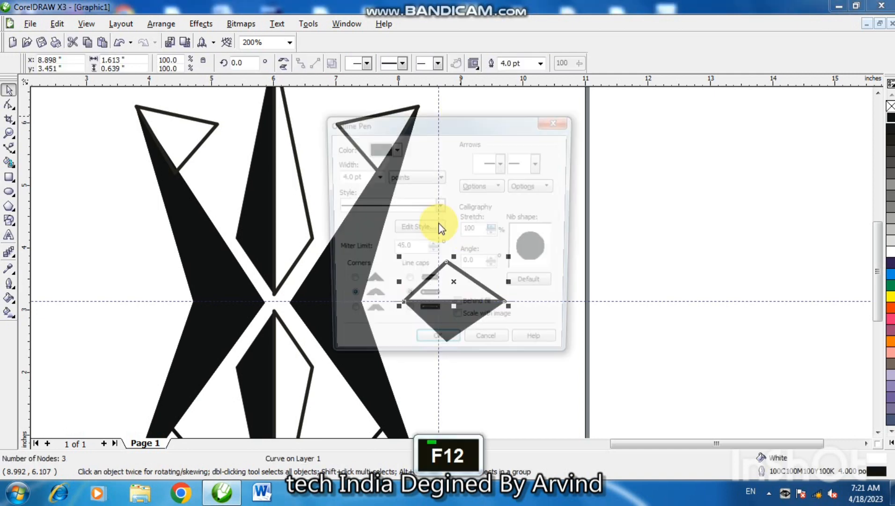
{"action": "left_click", "coordinate": [348, 283]}
{"action": "left_click", "coordinate": [407, 283]}
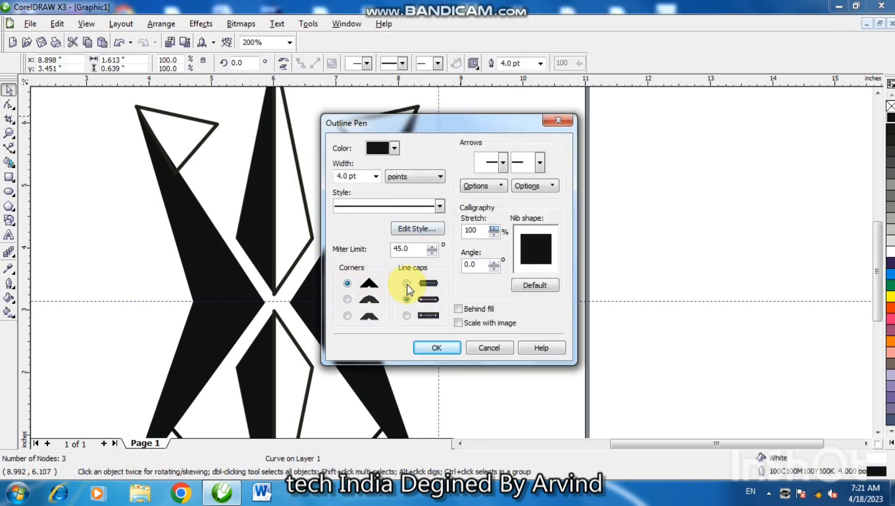
{"action": "left_click", "coordinate": [433, 347]}
{"action": "left_click", "coordinate": [520, 336]}
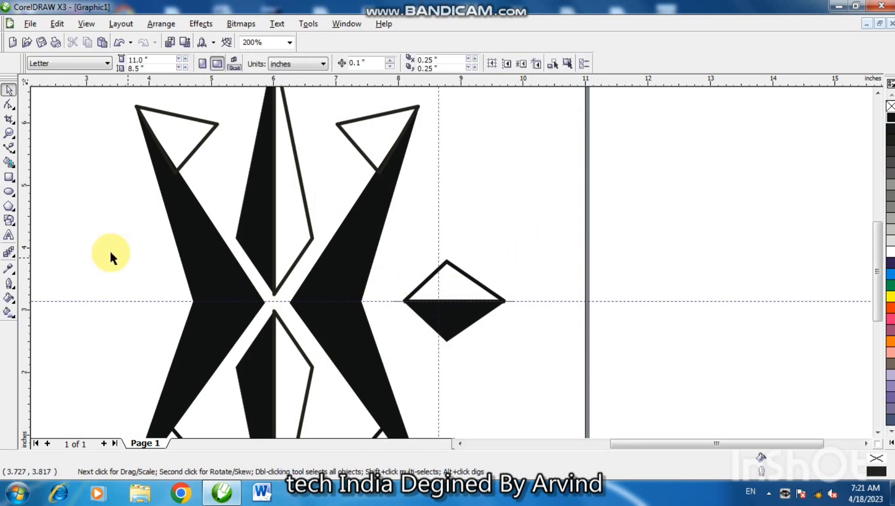
Step: Draw a horizontal line about 0.79 in long from the small kite's inner tip to the right chevron
{"action": "left_click", "coordinate": [9, 148]}
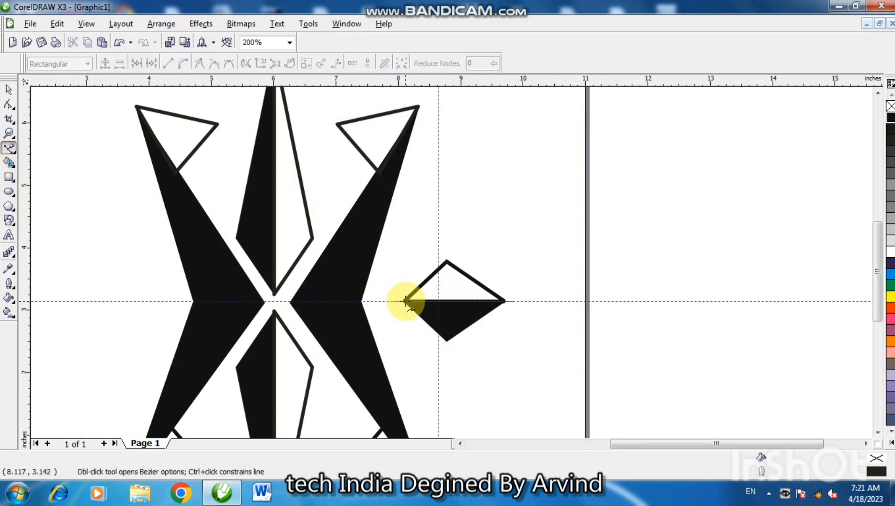
{"action": "left_click", "coordinate": [406, 300]}
{"action": "key", "text": "shift"}
{"action": "key", "text": "shift"}
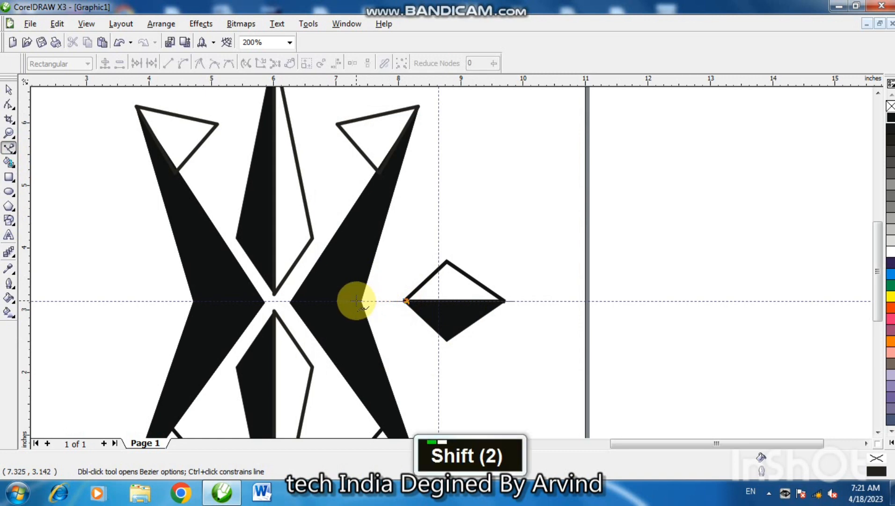
{"action": "left_click", "coordinate": [357, 301], "text": "shift"}
{"action": "left_click", "coordinate": [9, 89]}
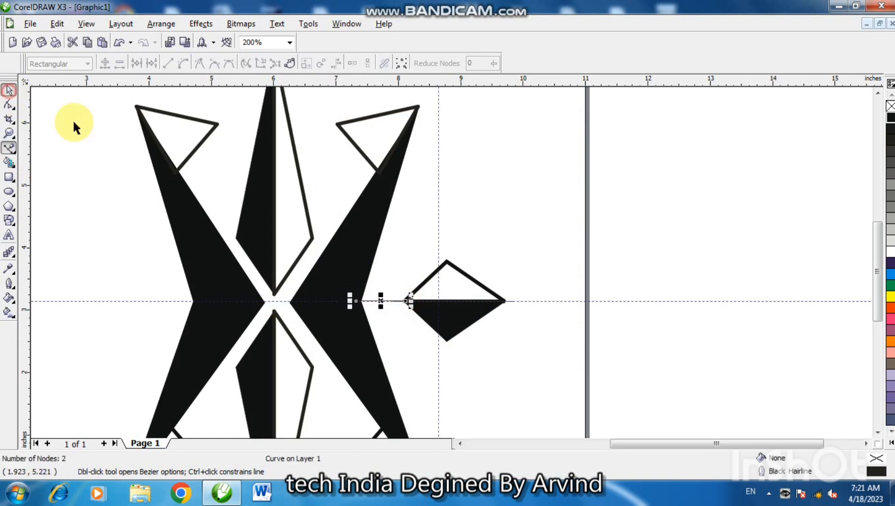
Step: Give the line connecting the small kite to the chevron a 4.0 pt black outline
{"action": "left_click", "coordinate": [541, 63]}
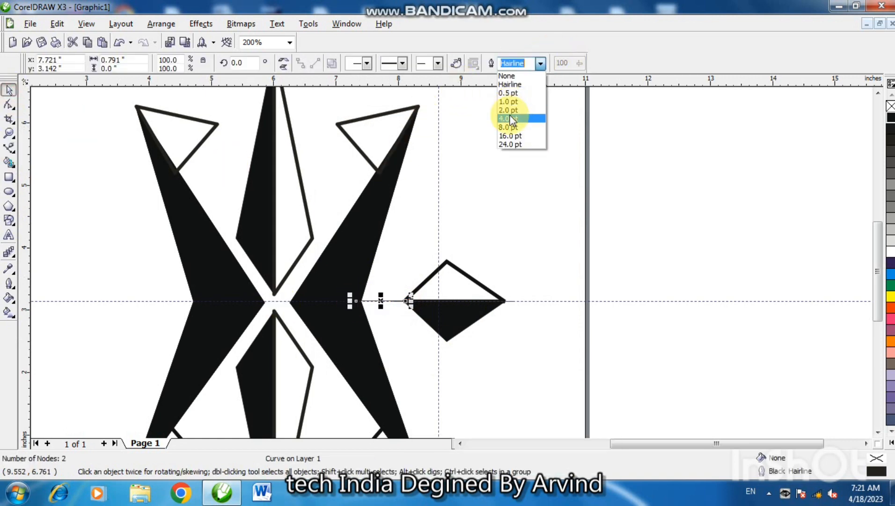
{"action": "left_click", "coordinate": [510, 118]}
{"action": "left_click", "coordinate": [582, 233]}
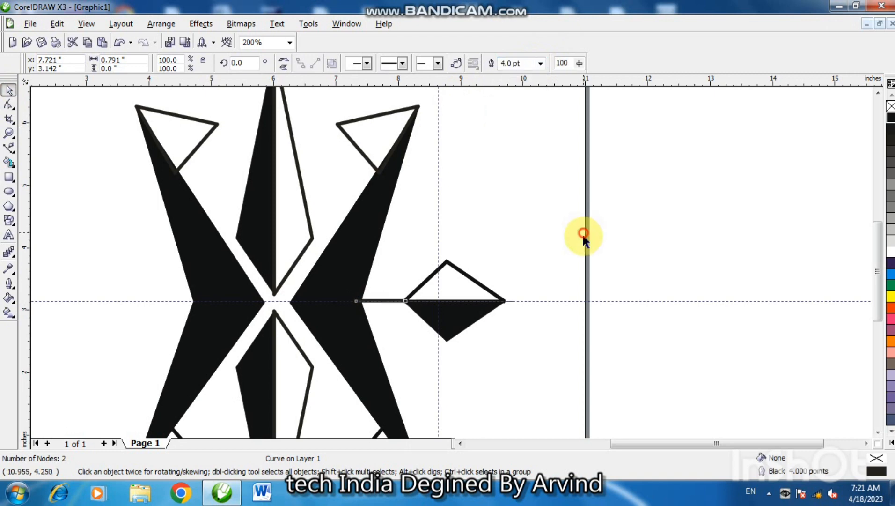
{"action": "left_click", "coordinate": [386, 300]}
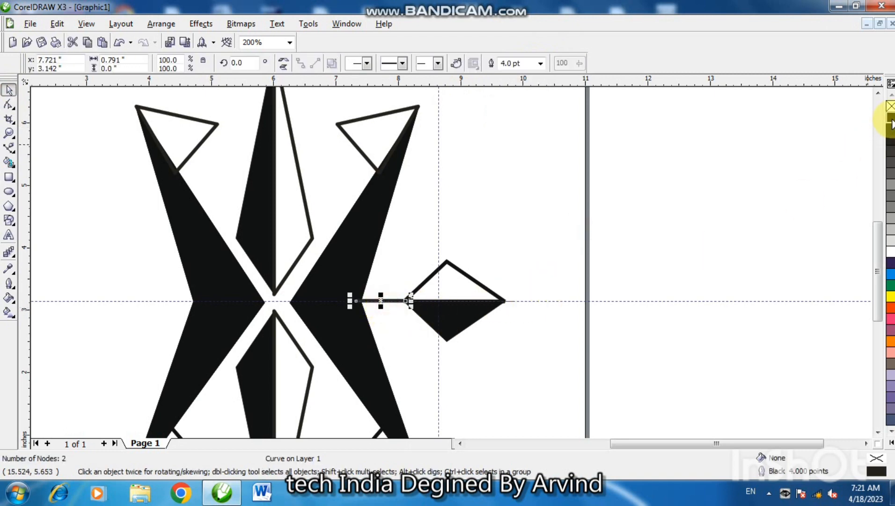
{"action": "right_click", "coordinate": [891, 119]}
{"action": "left_click", "coordinate": [815, 161]}
Step: Place a horizontally mirrored copy of the small kite and its connecting line against the left chevron
{"action": "left_click_drag", "start_coordinate": [674, 205], "coordinate": [339, 356]}
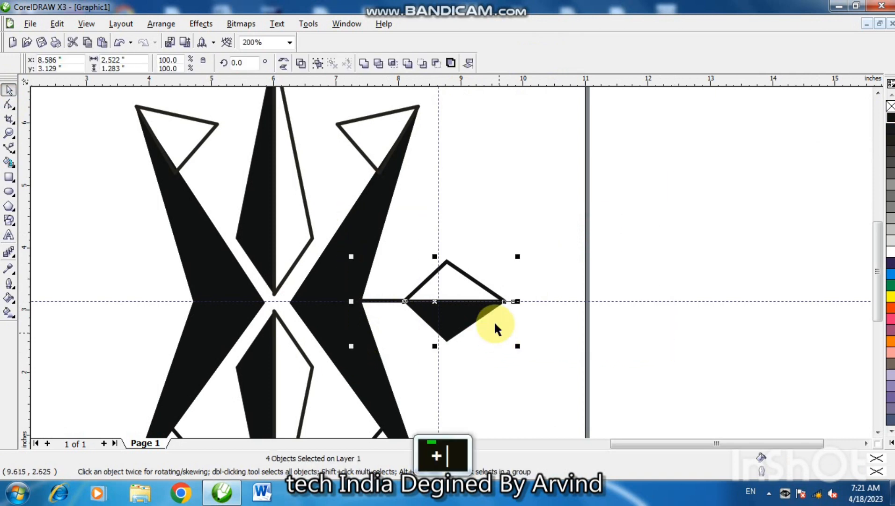
{"action": "left_click", "coordinate": [285, 60]}
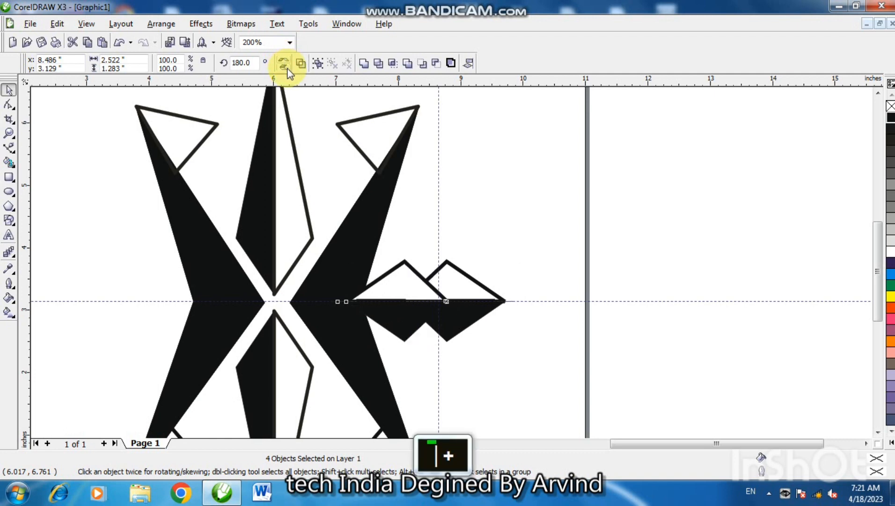
{"action": "key", "text": "Left"}
{"action": "key", "text": "Left"}
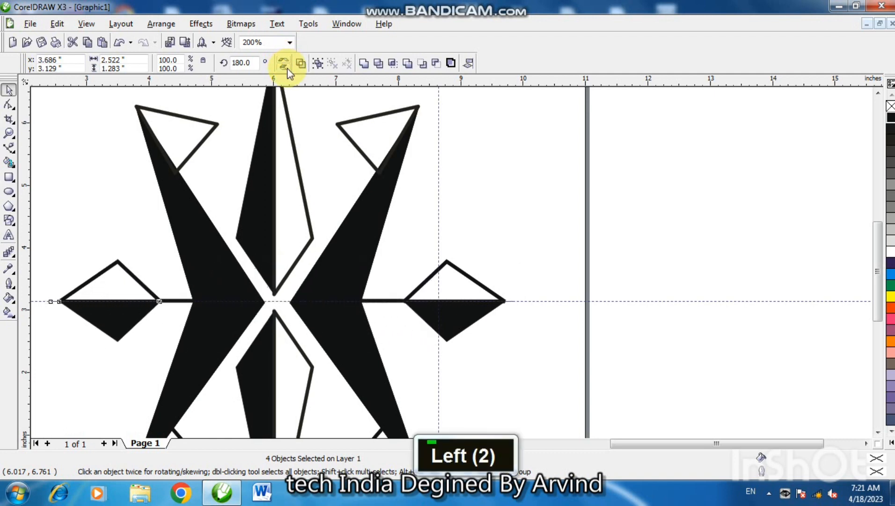
{"action": "key", "text": "Left"}
{"action": "key", "text": "Right"}
{"action": "key", "text": "Right"}
{"action": "key", "text": "Right"}
{"action": "key", "text": "Right"}
{"action": "key", "text": "Right"}
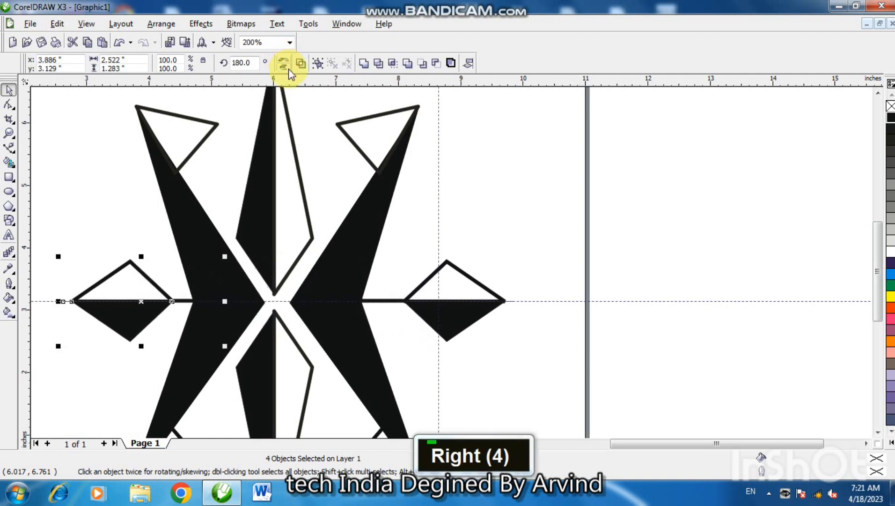
Step: Move the right small kite and its connecting line 0.4 in left, closer to the chevron
{"action": "left_click_drag", "start_coordinate": [571, 230], "coordinate": [343, 372]}
{"action": "key", "text": "Left"}
{"action": "key", "text": "Left"}
{"action": "key", "text": "Left"}
{"action": "key", "text": "Left"}
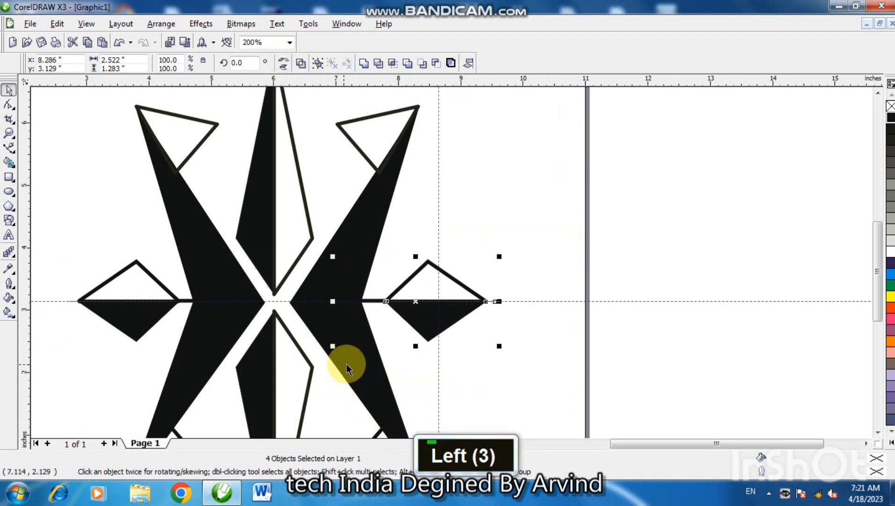
{"action": "left_click", "coordinate": [476, 362]}
Step: Delete the horizontal and vertical guidelines crossing the drawing
{"action": "key", "text": "F3"}
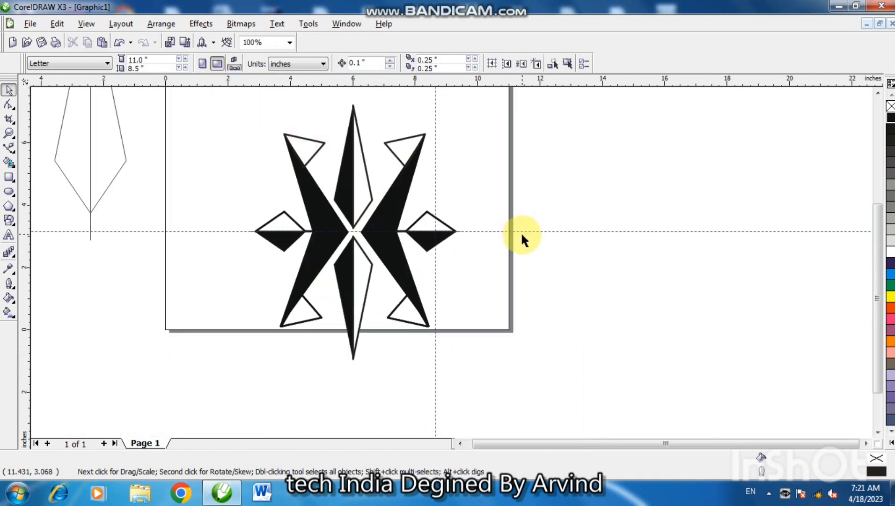
{"action": "left_click", "coordinate": [522, 231]}
{"action": "key", "text": "Delete"}
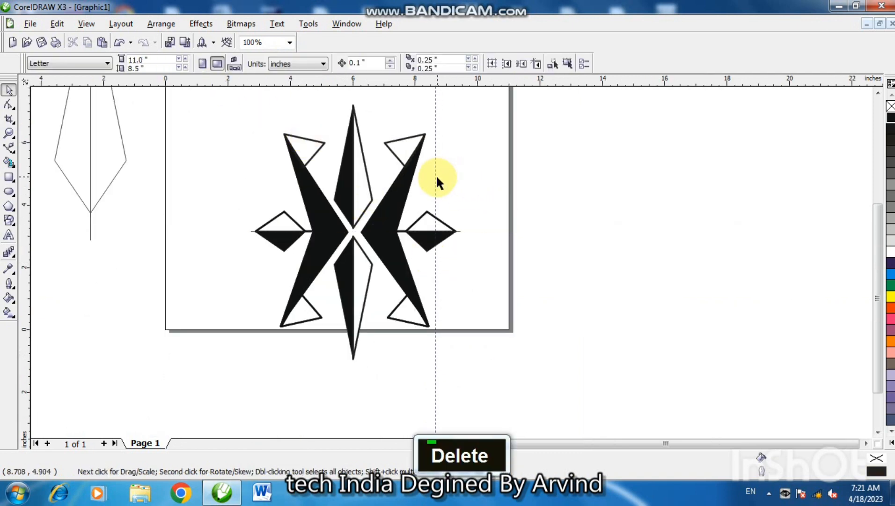
{"action": "left_click", "coordinate": [436, 179]}
{"action": "key", "text": "Delete"}
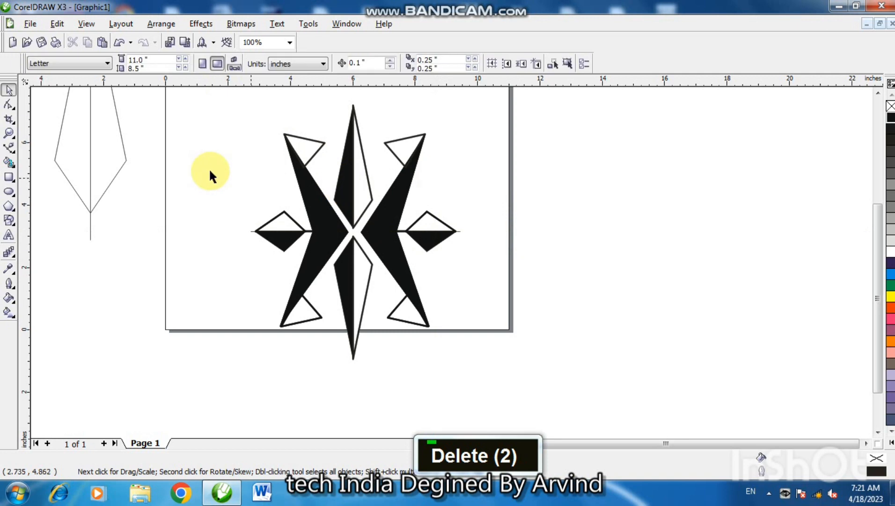
Step: Delete the leftover kite construction outlines and their vertical center line beside the page
{"action": "left_click", "coordinate": [121, 164]}
{"action": "key", "text": "Delete"}
{"action": "left_click", "coordinate": [122, 166]}
{"action": "key", "text": "Delete"}
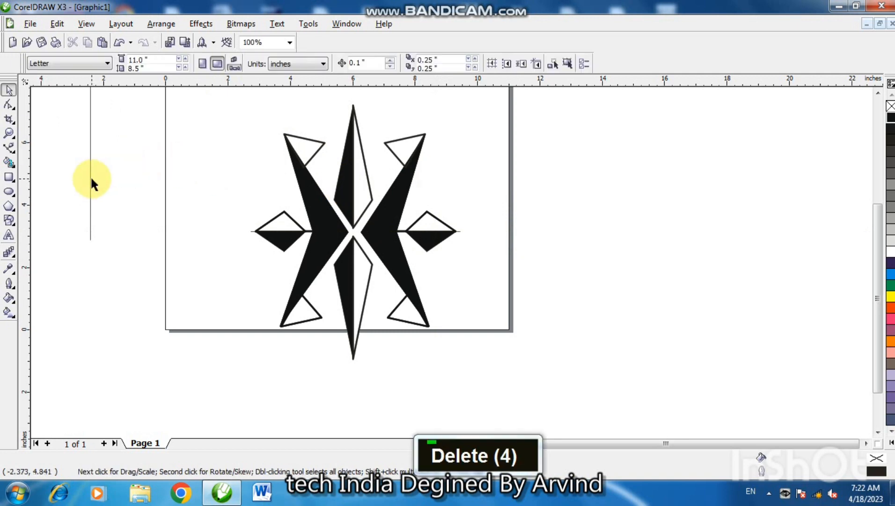
{"action": "left_click", "coordinate": [89, 176]}
{"action": "key", "text": "Delete"}
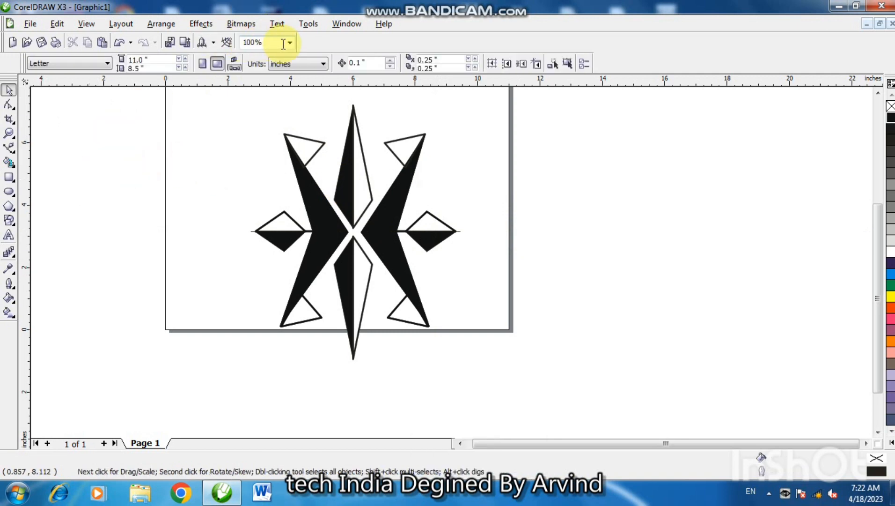
Step: Group all the objects of the ornament
{"action": "left_click", "coordinate": [289, 43]}
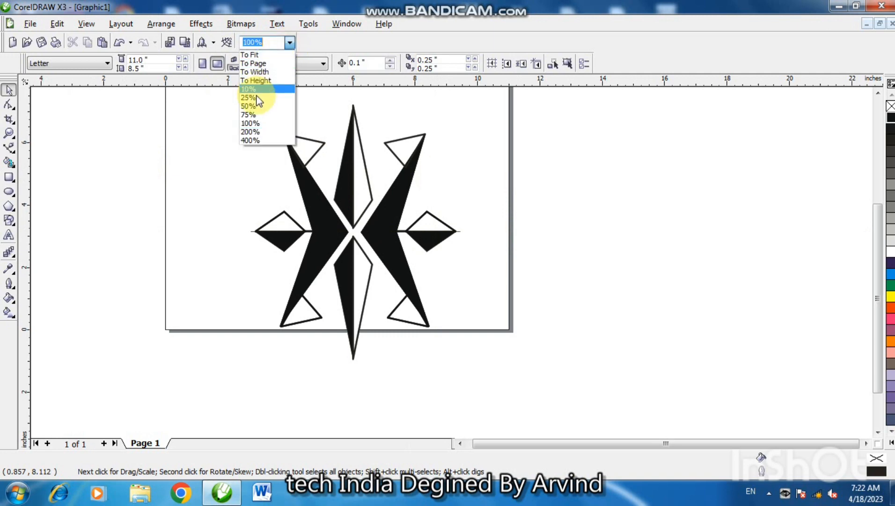
{"action": "left_click", "coordinate": [260, 60]}
{"action": "left_click_drag", "start_coordinate": [271, 160], "coordinate": [630, 429]}
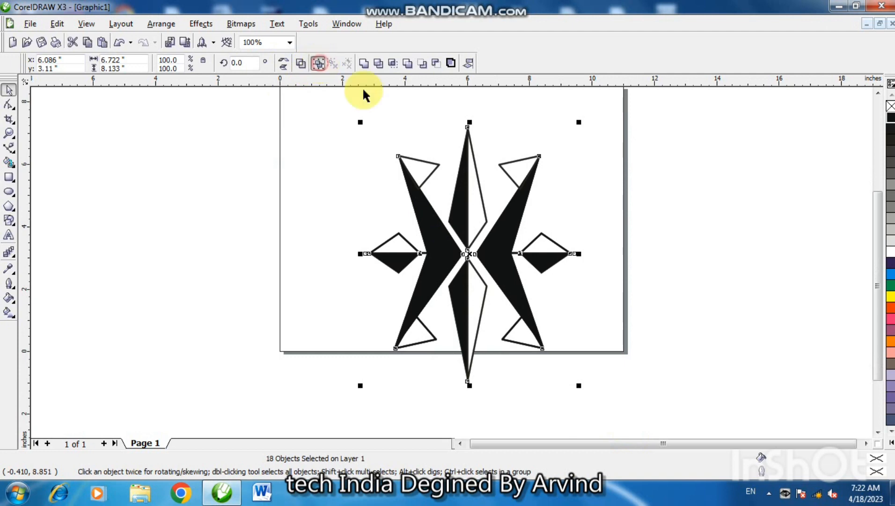
{"action": "double_click", "coordinate": [878, 94]}
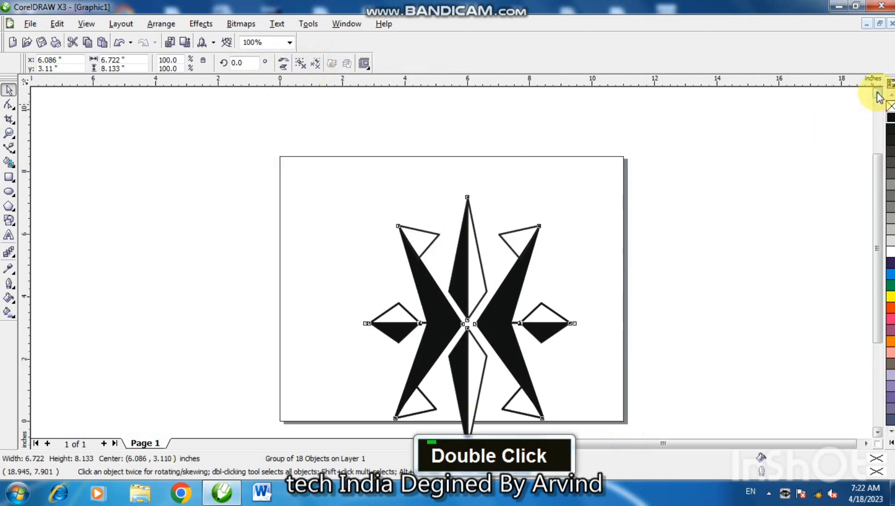
Step: Move the grouped ornament up 0.6 in and scale it proportionally from its center to 92.1%
{"action": "key", "text": "Up"}
{"action": "key", "text": "Up"}
{"action": "key", "text": "Up"}
{"action": "key", "text": "Up"}
{"action": "key", "text": "Up"}
{"action": "key", "text": "Up"}
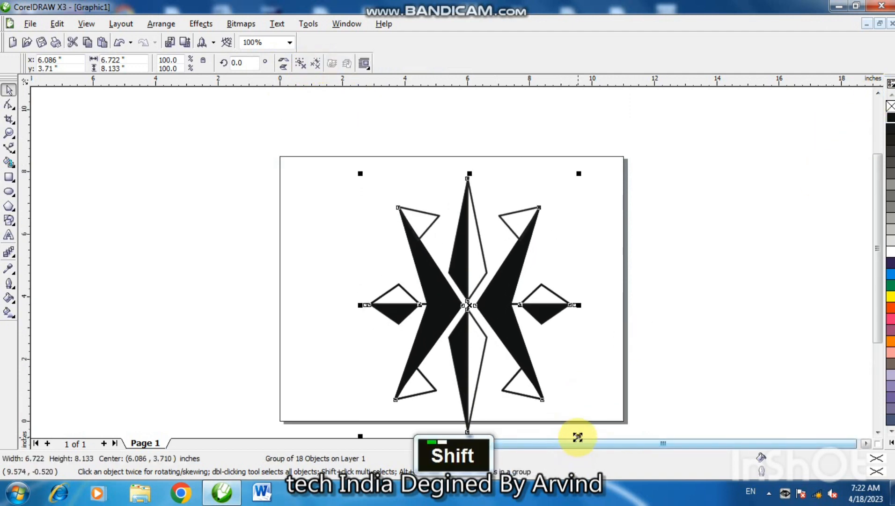
{"action": "left_click_drag", "start_coordinate": [578, 436], "coordinate": [571, 425]}
Step: Center the ornament on the page by moving it 0.5 in up and 0.5 in left overall
{"action": "key", "text": "Up"}
{"action": "key", "text": "Up"}
{"action": "key", "text": "Up"}
{"action": "key", "text": "Up"}
{"action": "key", "text": "Up"}
{"action": "key", "text": "Up"}
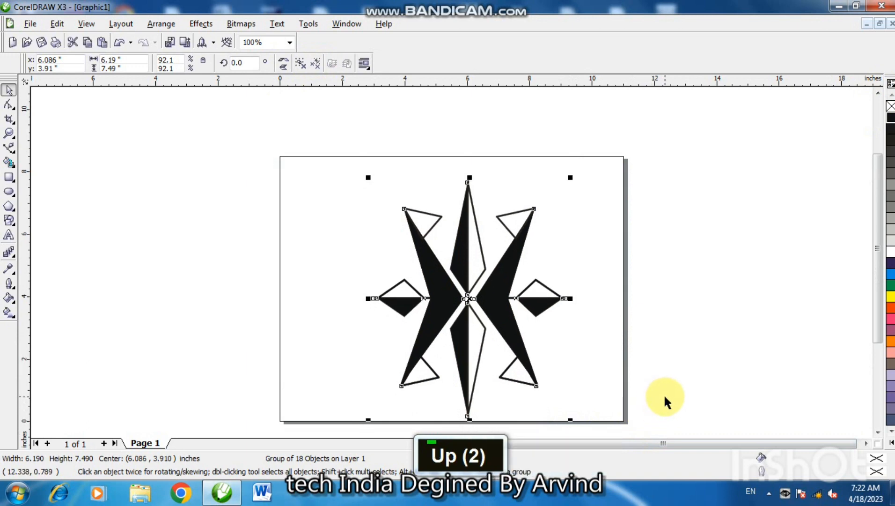
{"action": "key", "text": "Left"}
{"action": "key", "text": "Left"}
{"action": "key", "text": "Left"}
{"action": "key", "text": "Left"}
{"action": "key", "text": "Left"}
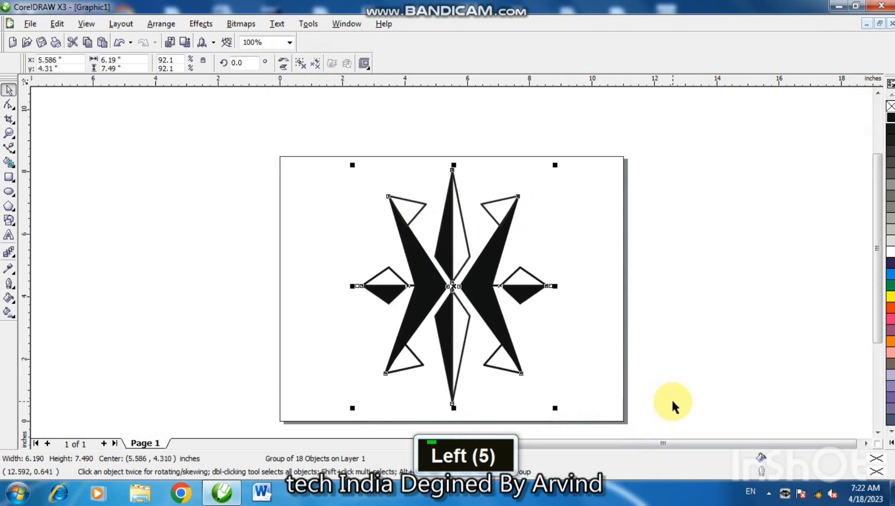
{"action": "key", "text": "Down"}
{"action": "key", "text": "Left"}
{"action": "left_click", "coordinate": [724, 360]}
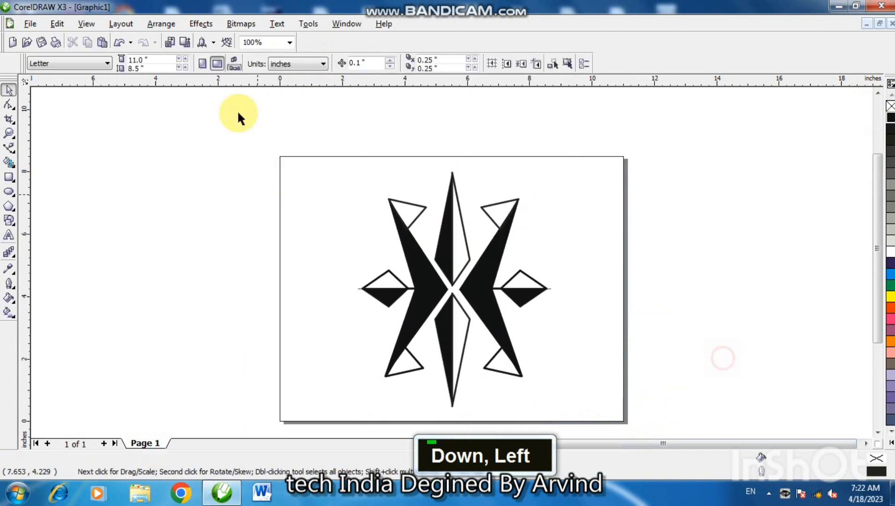
Step: Fit the page in view and preview the finished ornament full screen
{"action": "left_click", "coordinate": [290, 44]}
{"action": "left_click", "coordinate": [270, 70]}
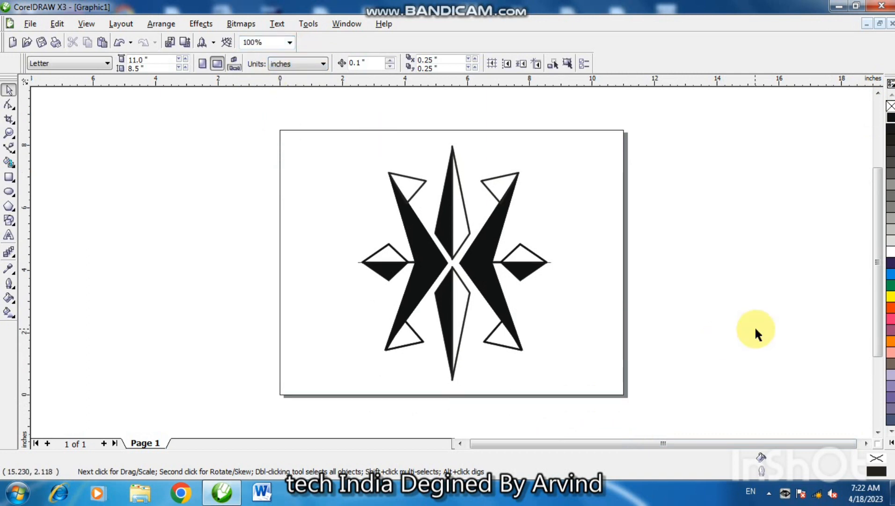
{"action": "key", "text": "F9"}
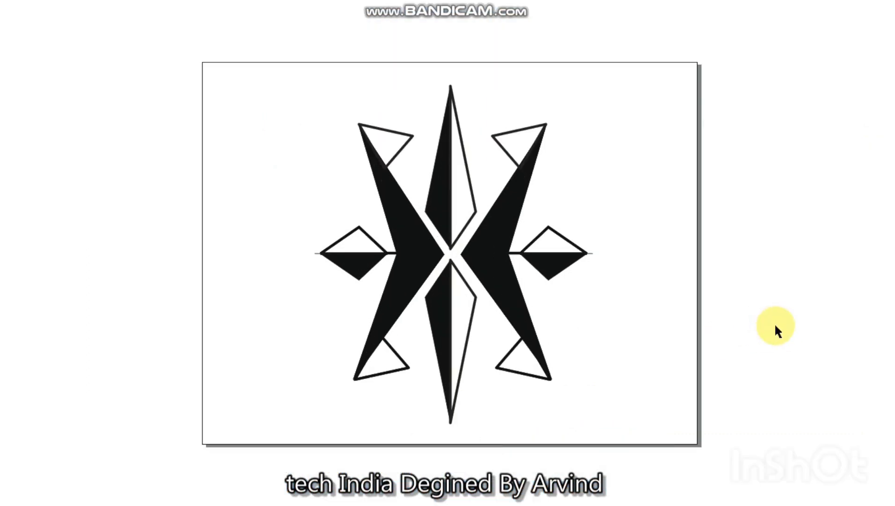